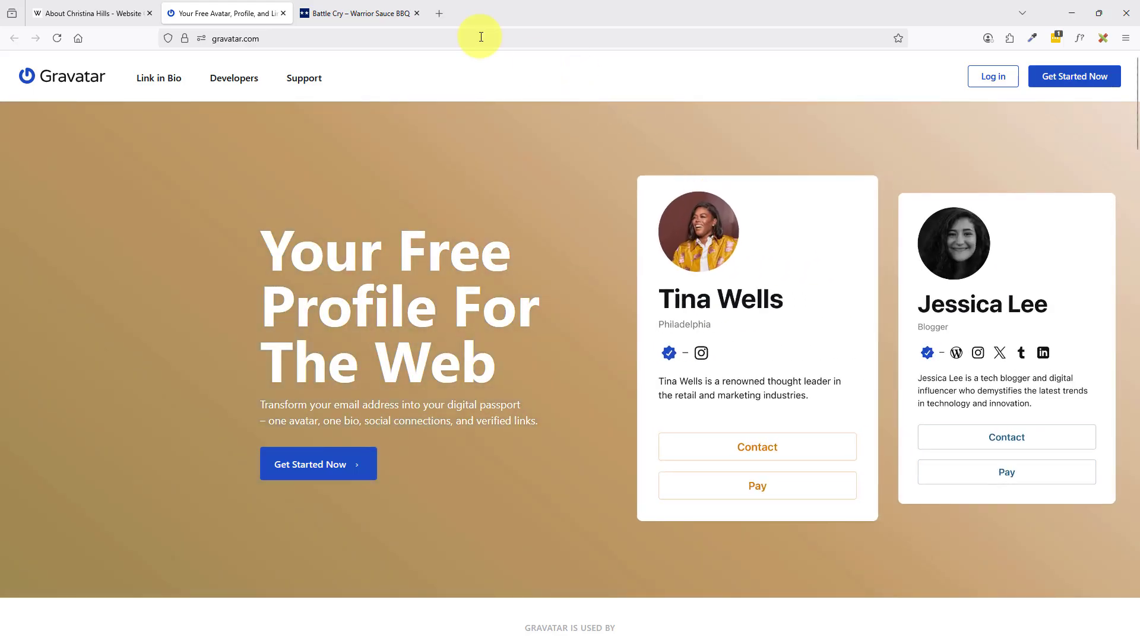
# Switch to the 'Battle Cry – Warrior Sauce BBQ' recipe post, whose author box shows a placeholder avatar.
pyautogui.click(353, 11)
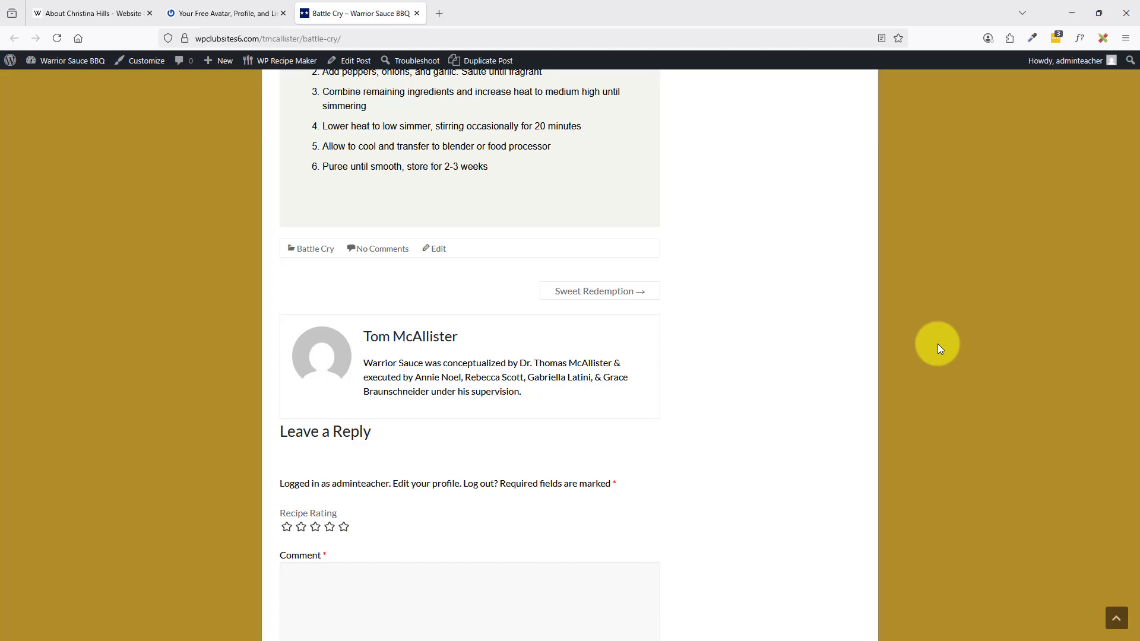
# Return to the gravatar.com home page tab.
pyautogui.click(228, 13)
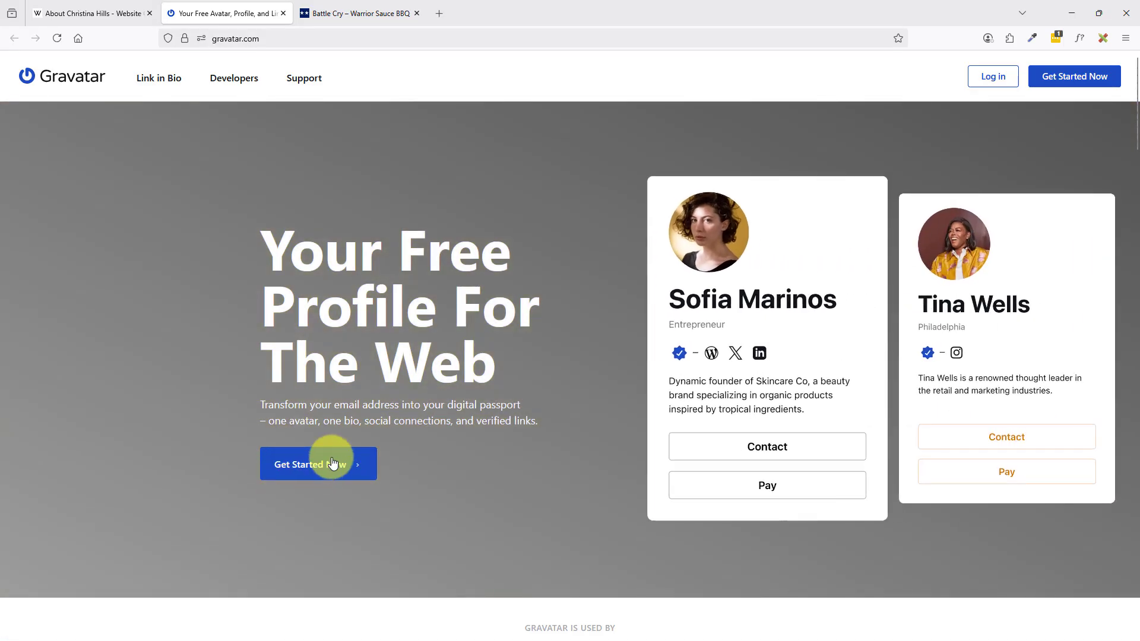
# Start a free Gravatar profile, replacing the autofilled username with the site's email address, and request a verification code.
pyautogui.click(331, 458)
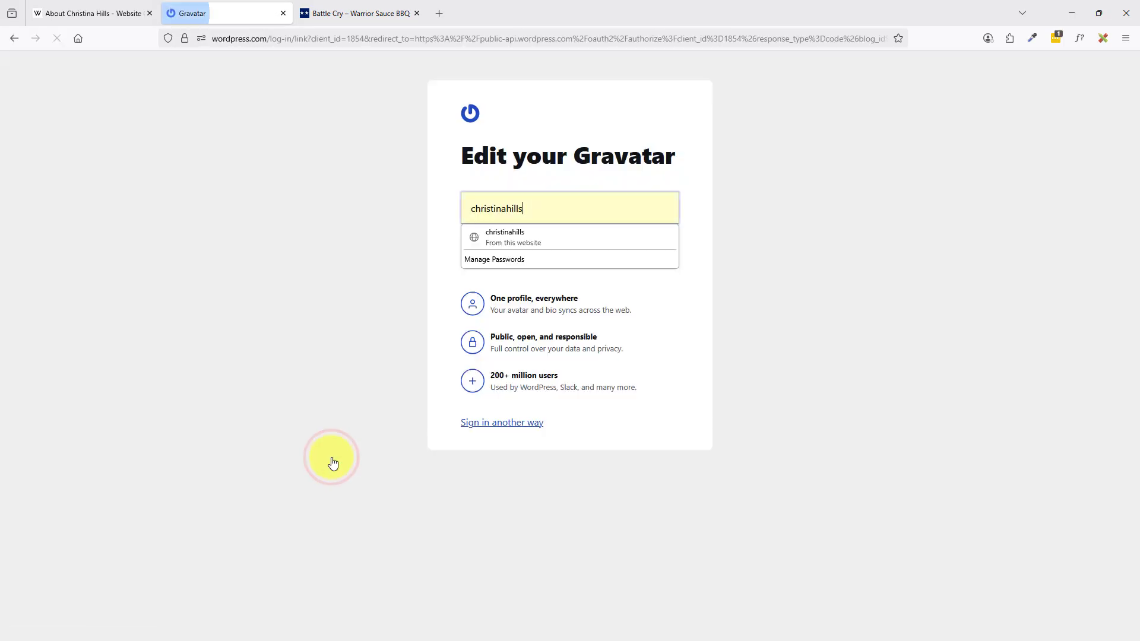
pyautogui.doubleClick(534, 208)
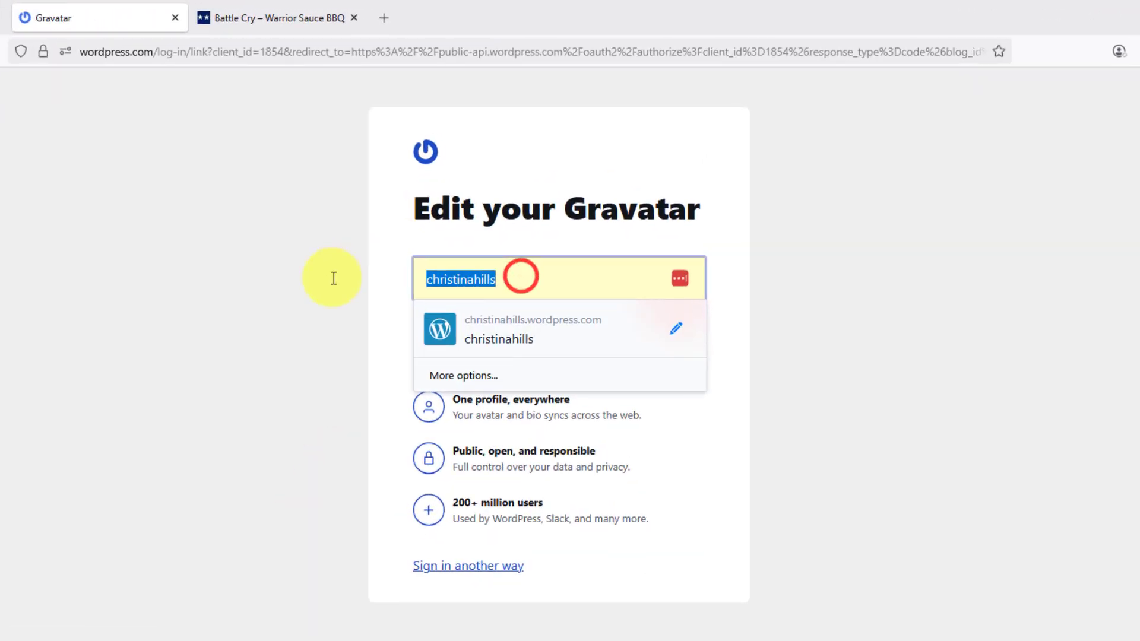
pyautogui.press('BackSpace')
pyautogui.click(468, 274)
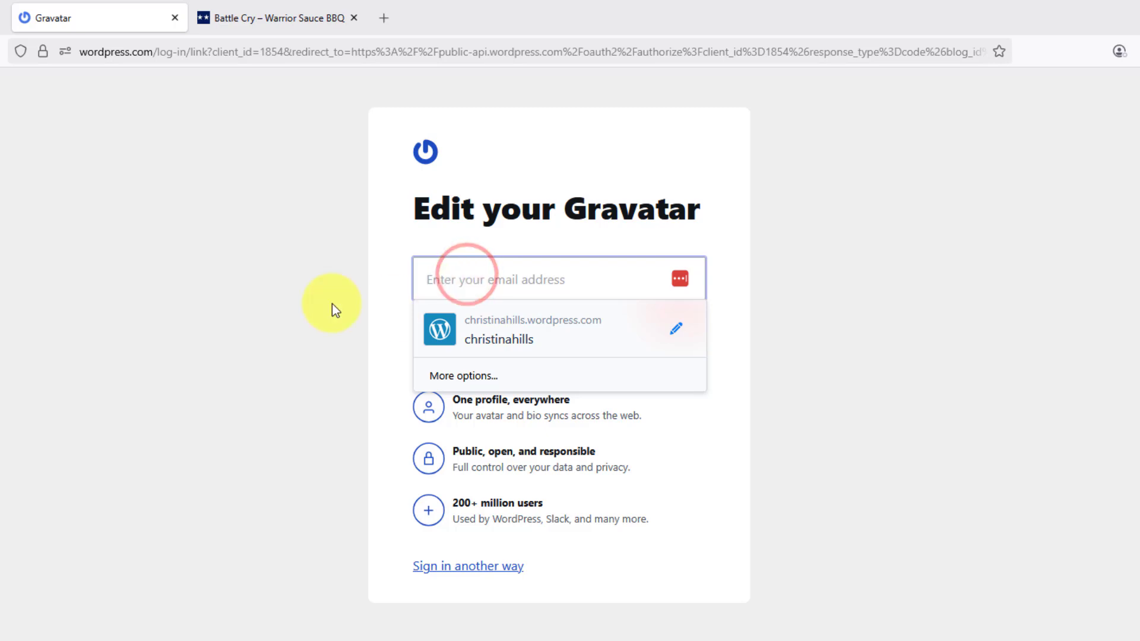
pyautogui.click(305, 299)
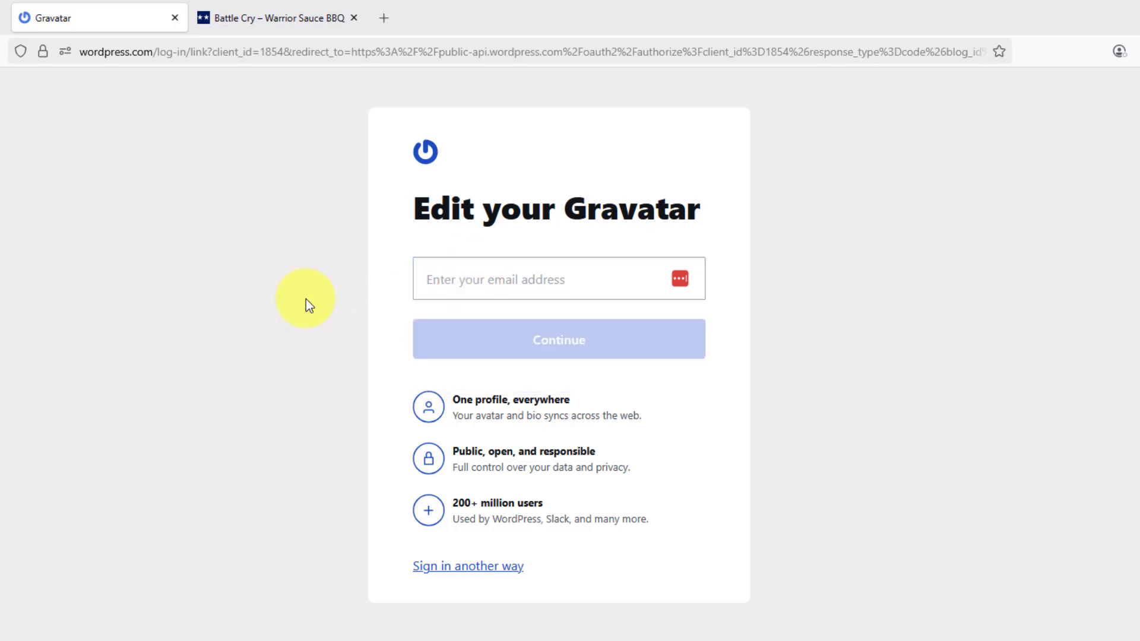
pyautogui.click(443, 279)
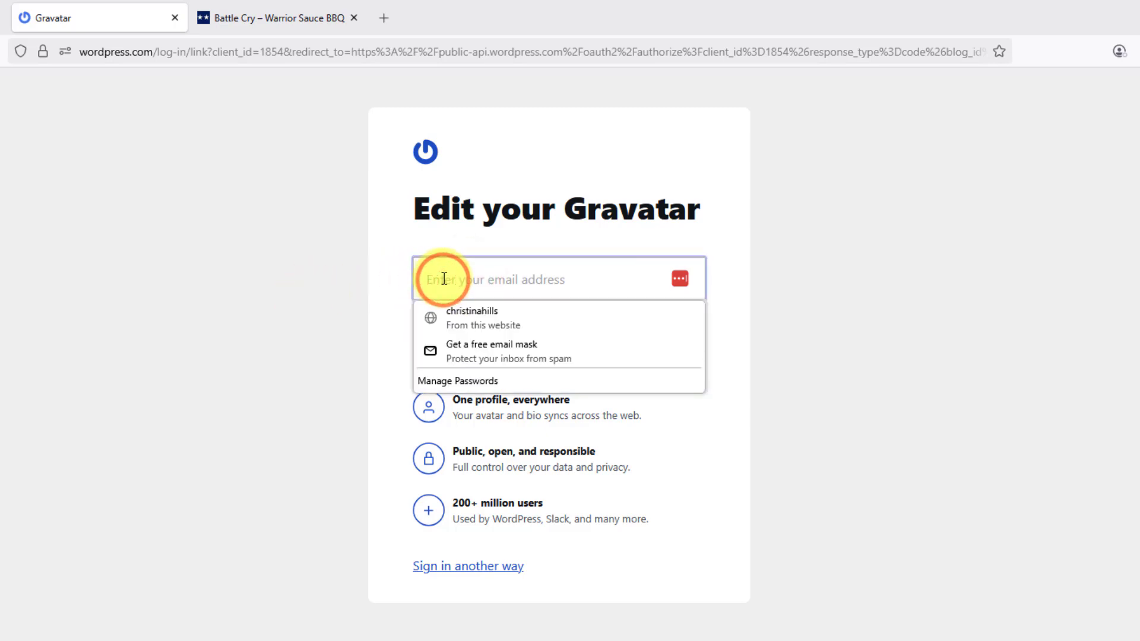
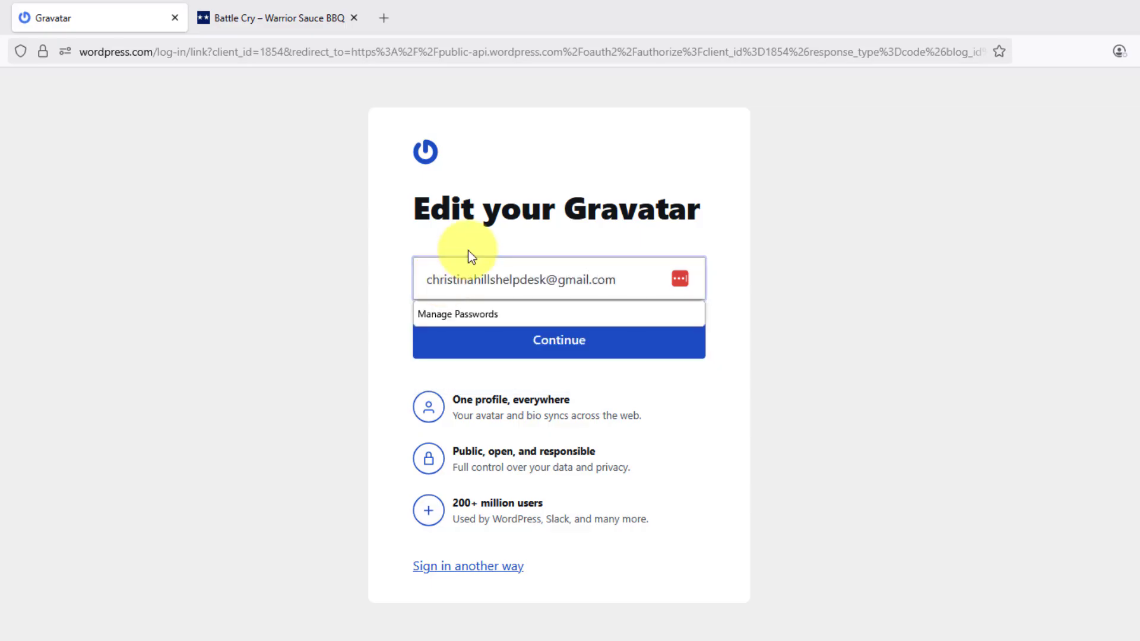
pyautogui.click(361, 285)
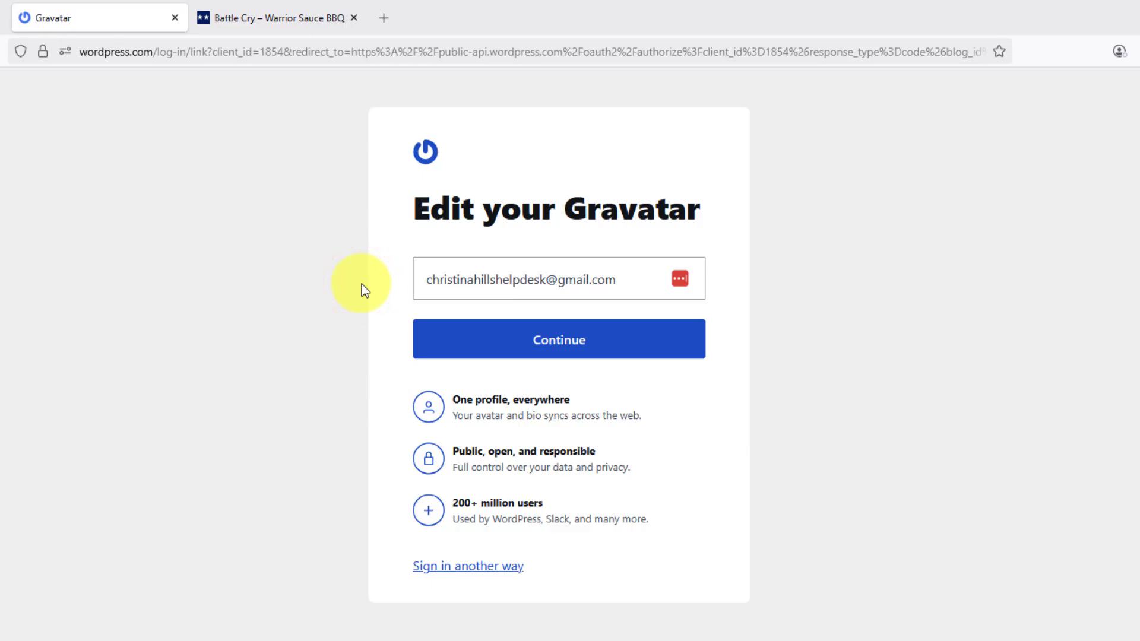
pyautogui.click(510, 339)
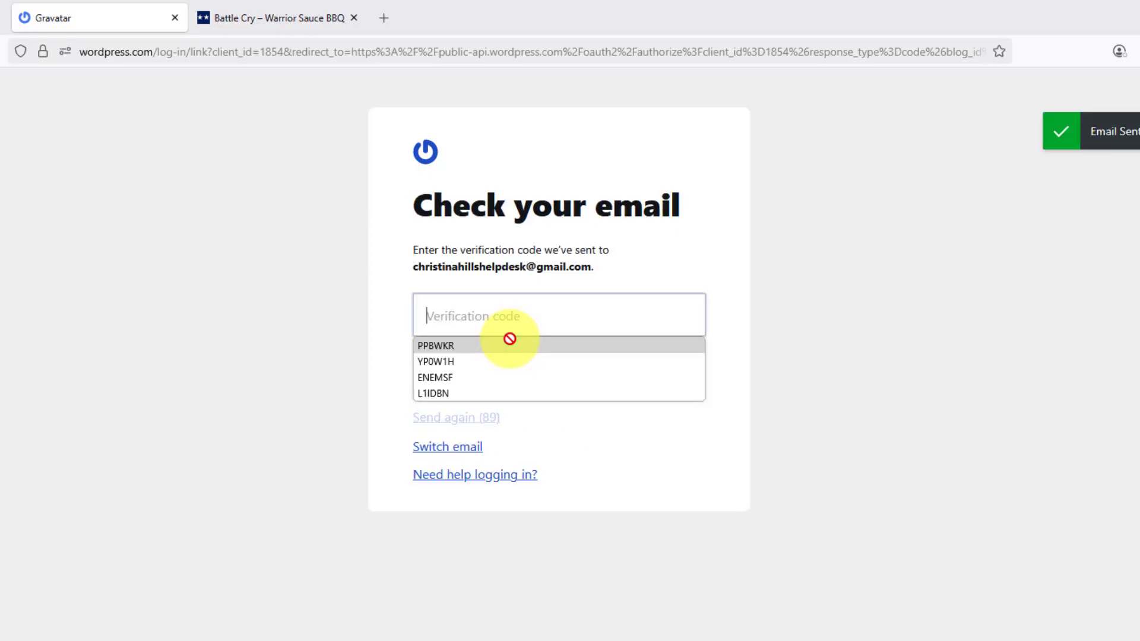
# Copy the one-time code from the Gravatar email in Gmail and paste it into the Verification code field.
pyautogui.click(377, 279)
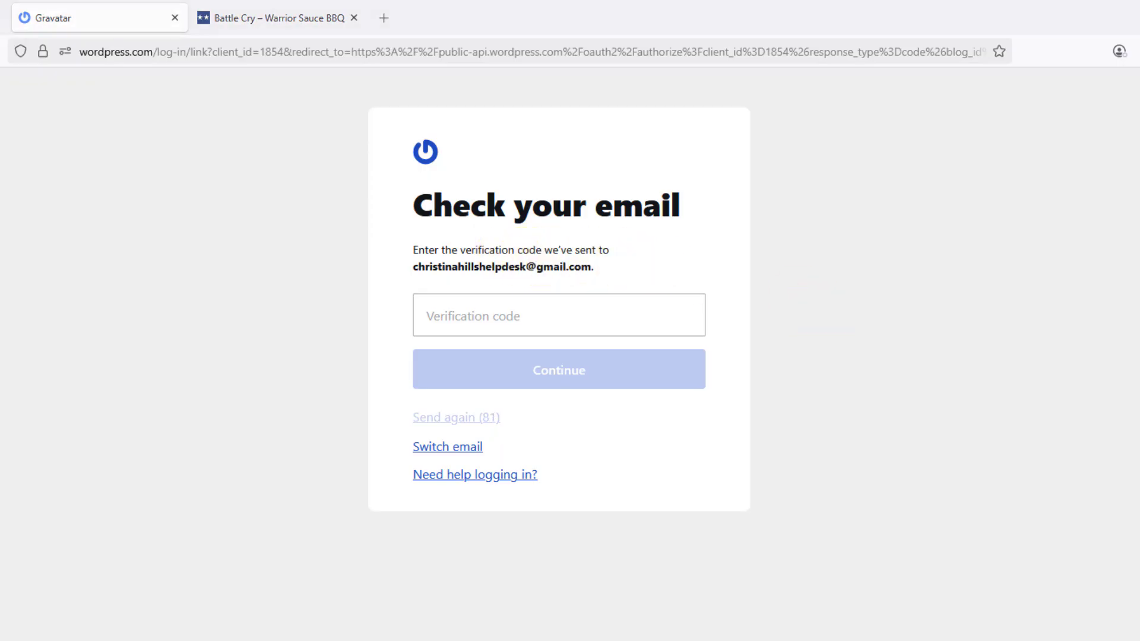
pyautogui.moveTo(1139, 17); pyautogui.dragTo(732, 23)
pyautogui.moveTo(988, 530); pyautogui.dragTo(836, 532)
pyautogui.hotkey('ctrl', 'c')
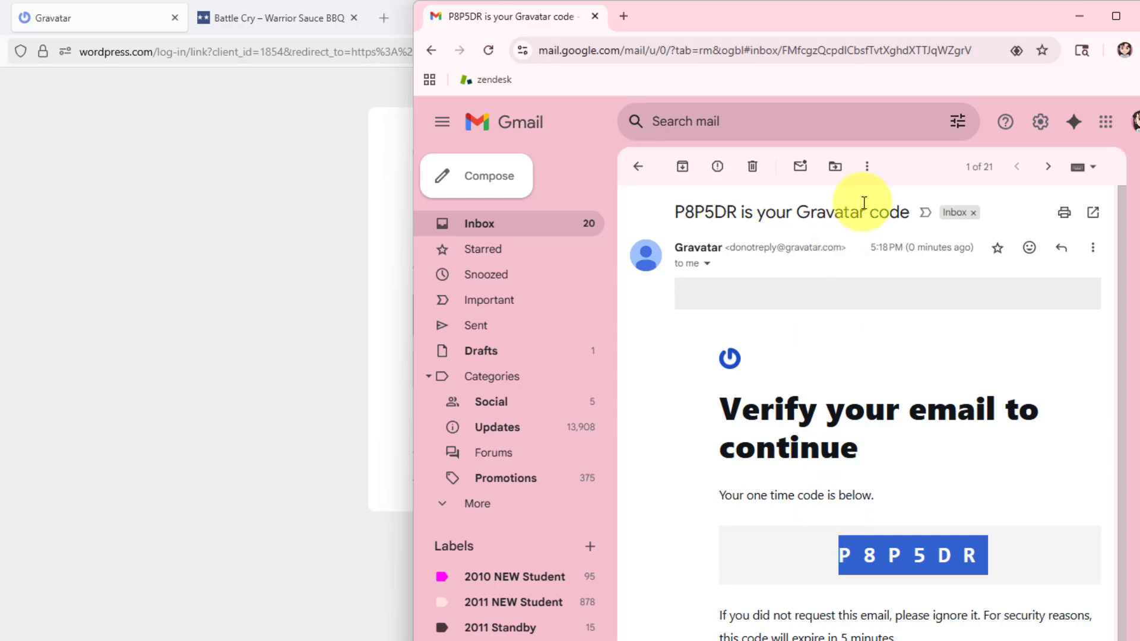
pyautogui.click(774, 19)
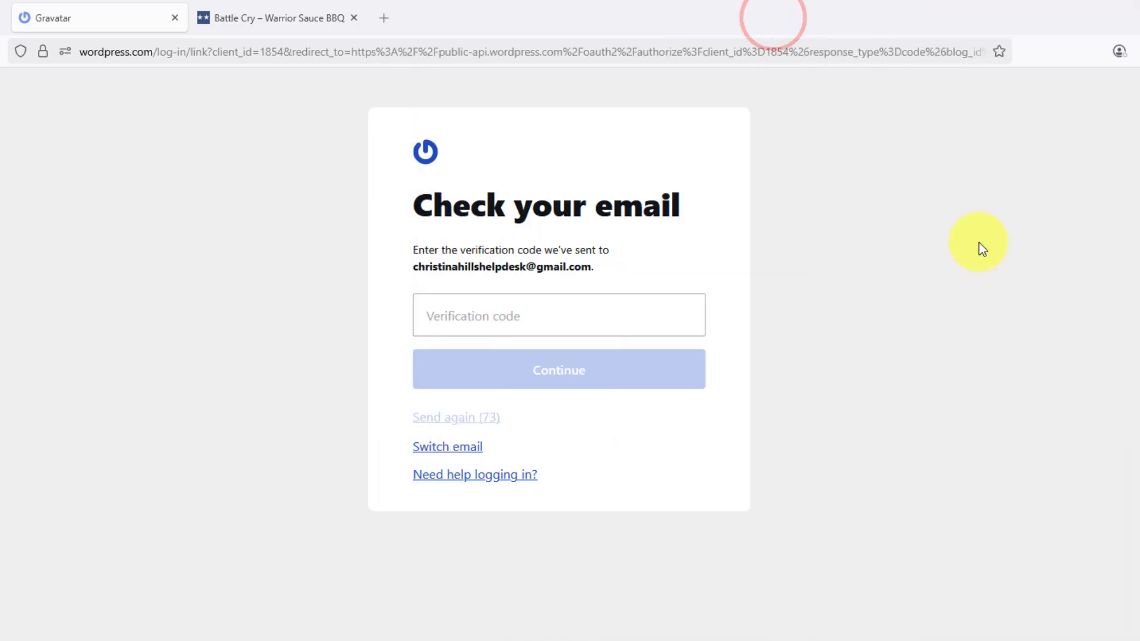
pyautogui.click(423, 318)
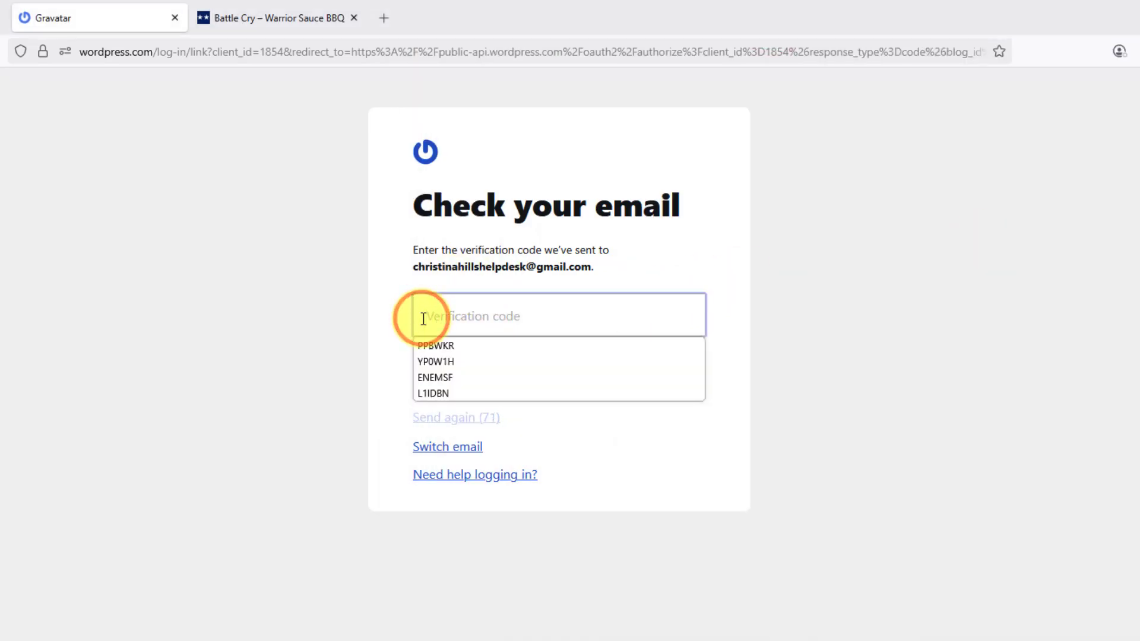
pyautogui.hotkey('ctrl', 'v')
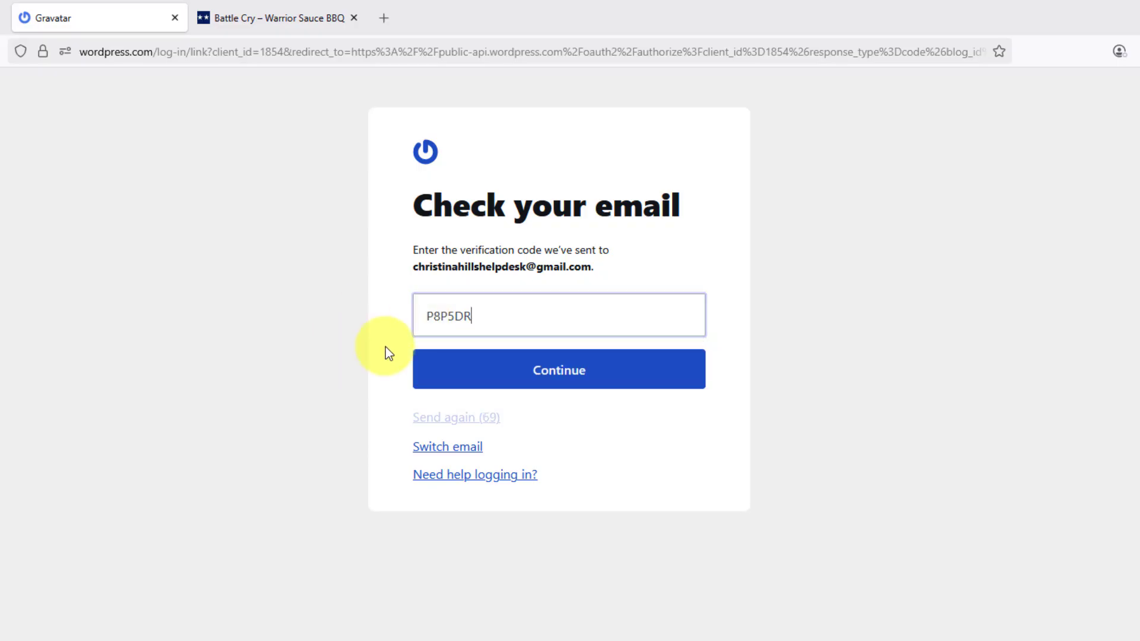
# Submit the verification code and authorize Gravatar to create the account.
pyautogui.click(538, 378)
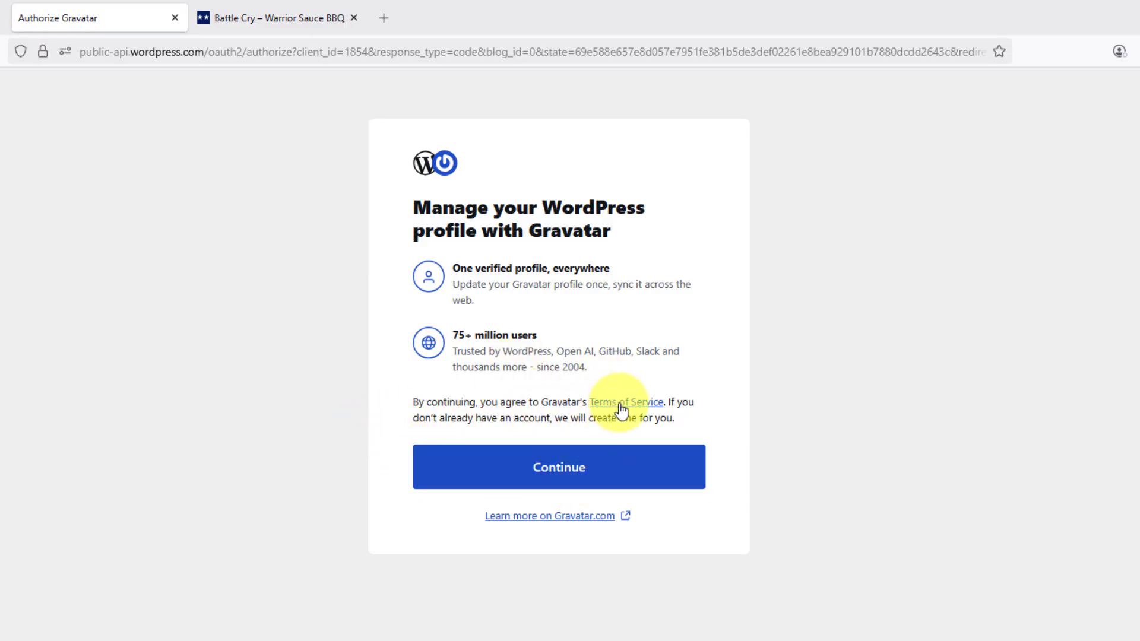
pyautogui.click(532, 467)
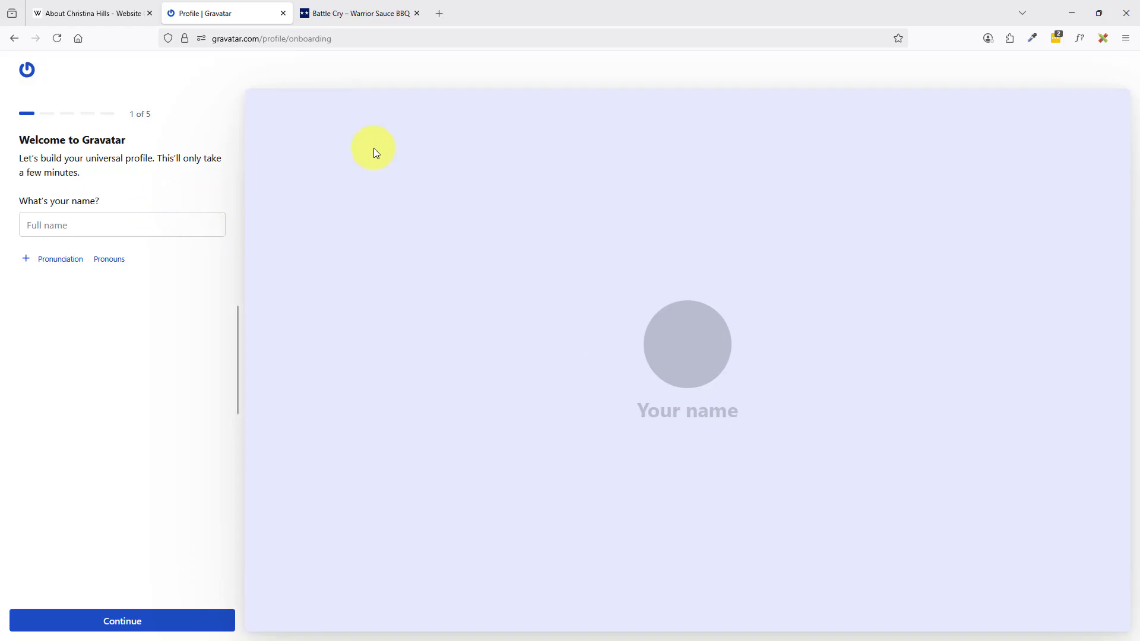
# Enter the person's full name in the Full name field, fixing typos, and advance to step 2 of 5.
pyautogui.click(92, 224)
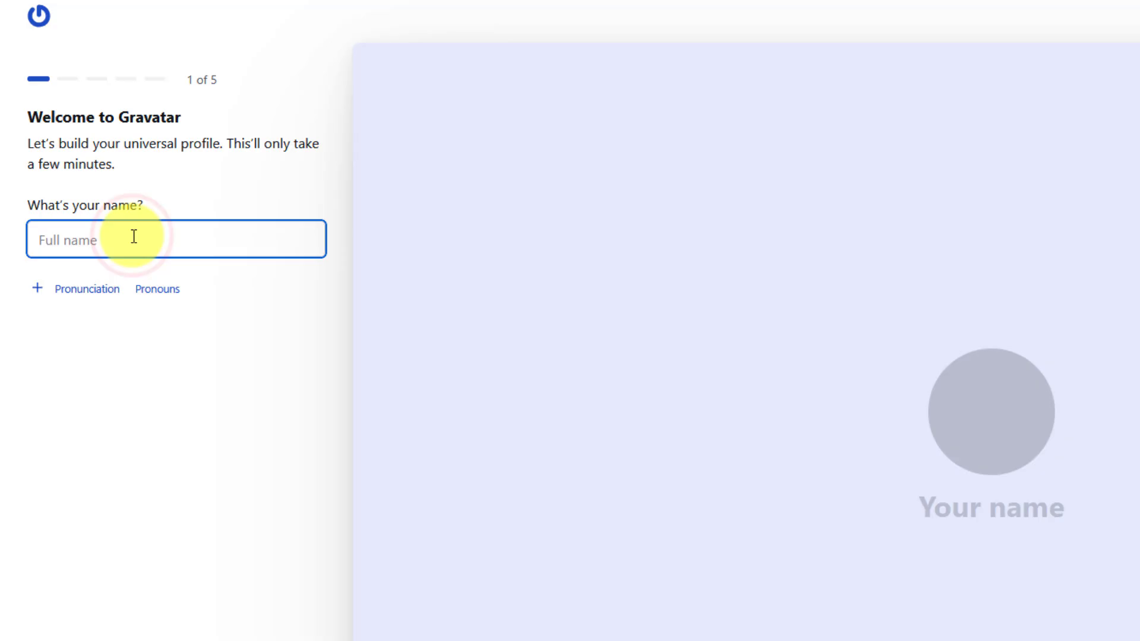
pyautogui.write('Chs')
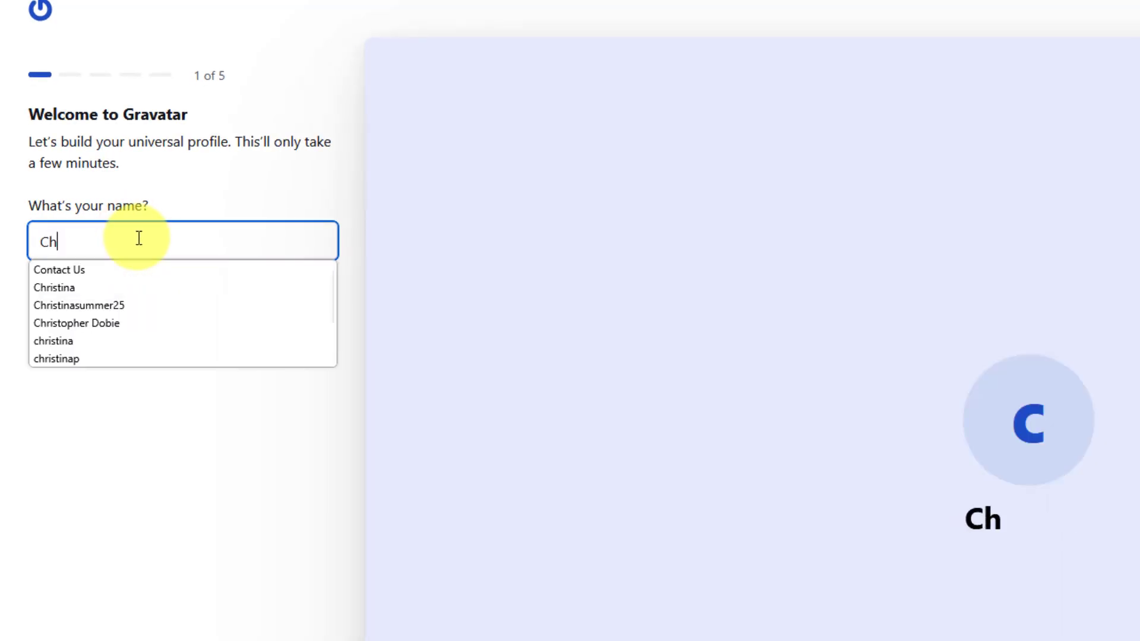
pyautogui.press('BackSpace')
pyautogui.press('BackSpace')
pyautogui.press('BackSpace')
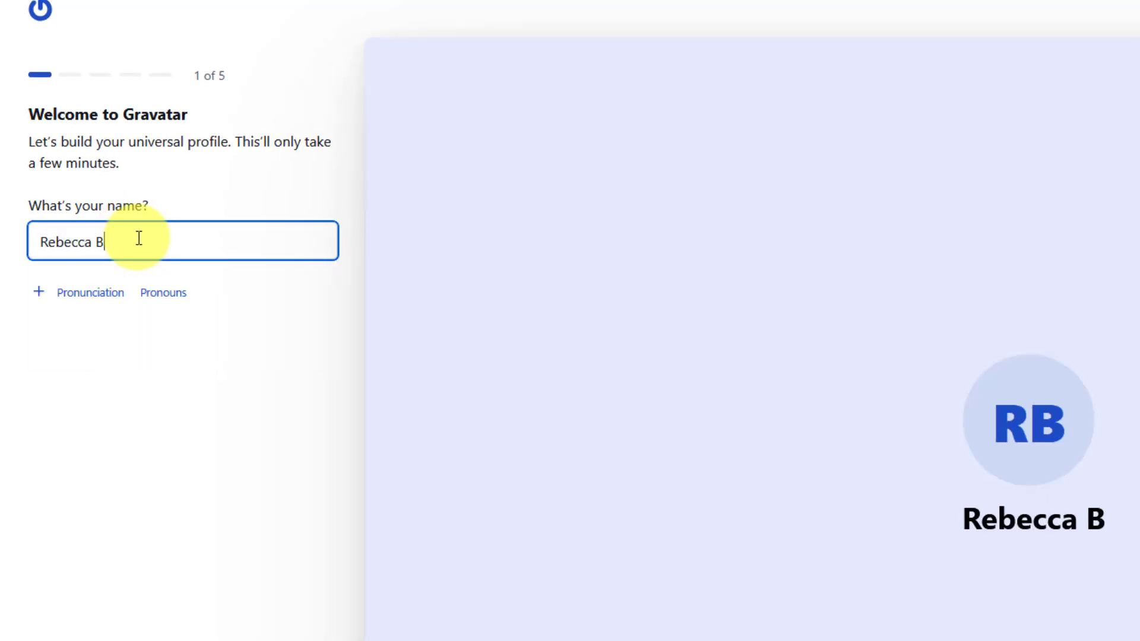
pyautogui.write('rown')
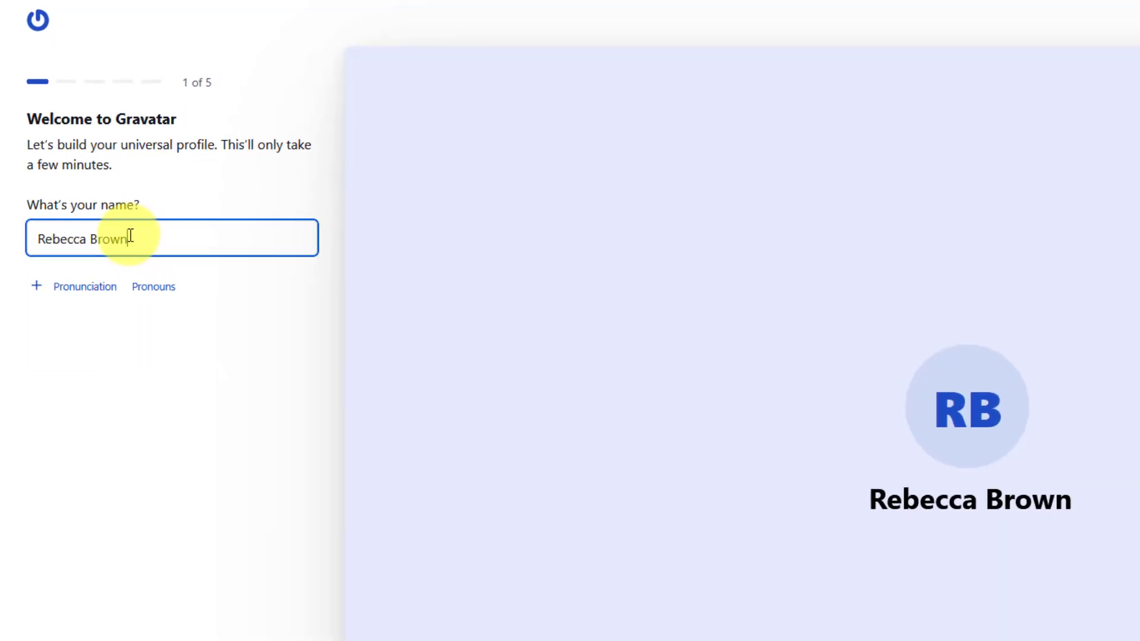
pyautogui.press('Tab')
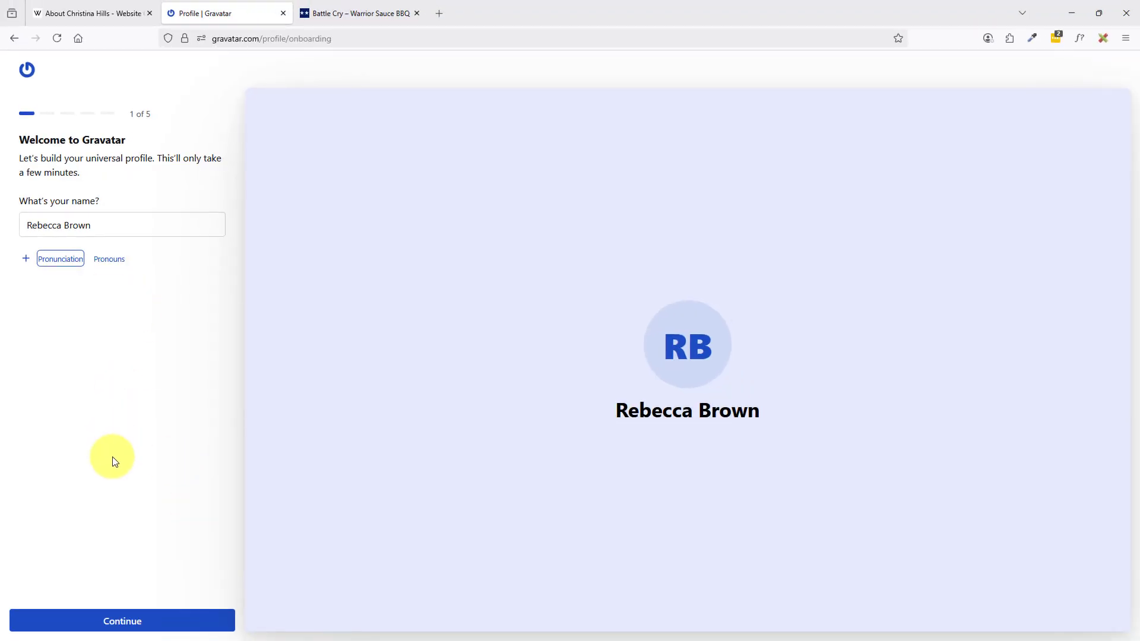
pyautogui.click(142, 618)
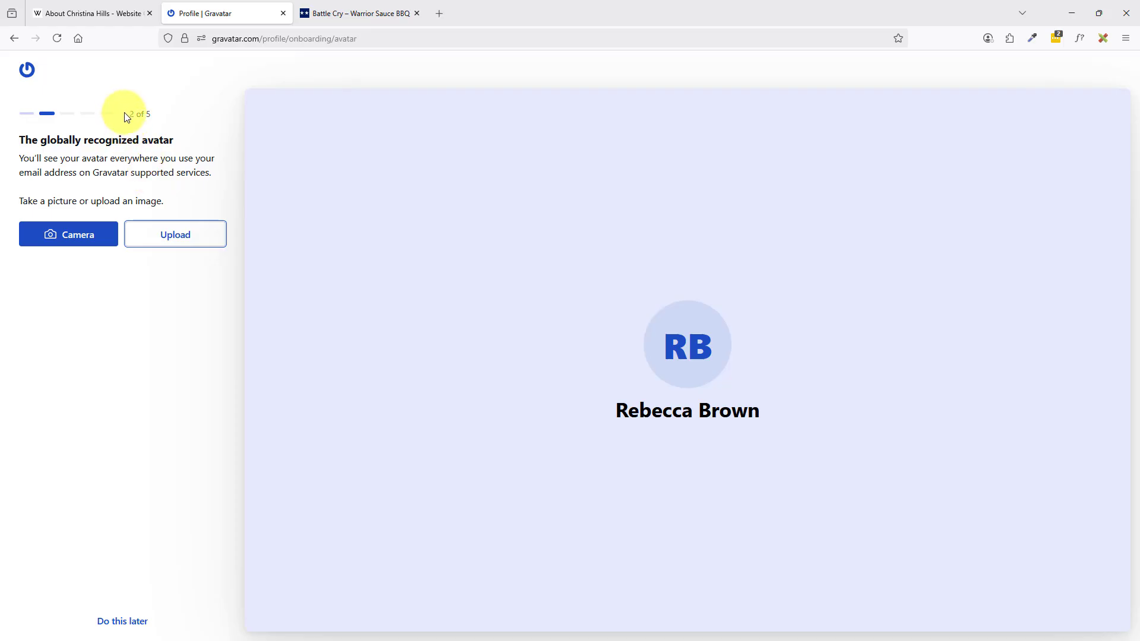
# Upload the first cartoon avatar PNG from the photos folder, accept the crop, and advance to step 3.
pyautogui.click(176, 237)
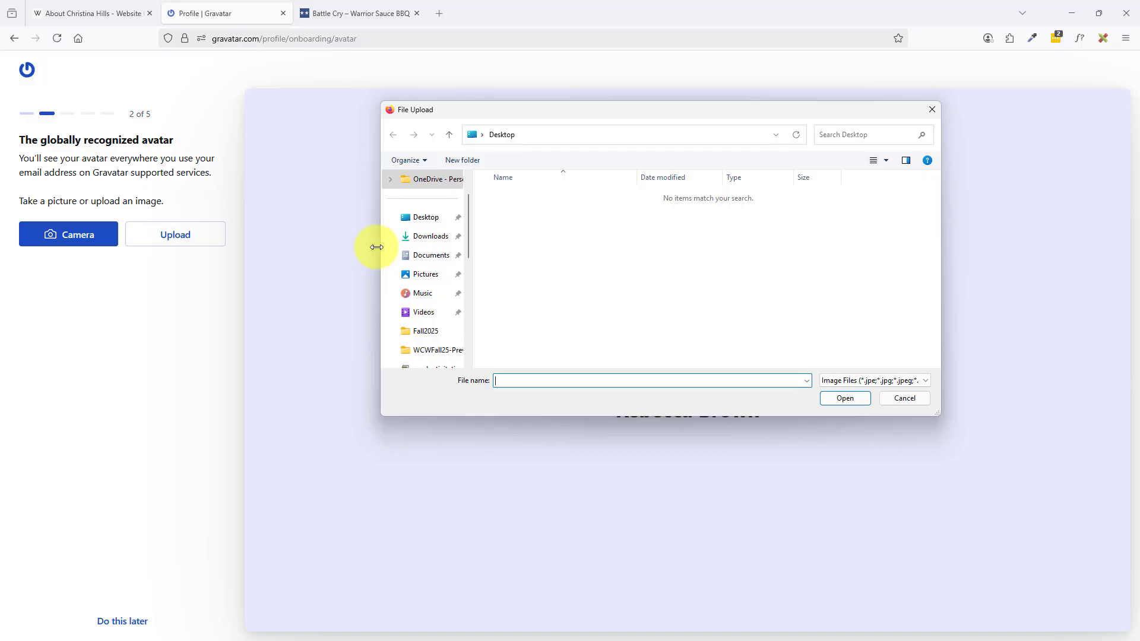
pyautogui.moveTo(465, 234); pyautogui.dragTo(471, 258)
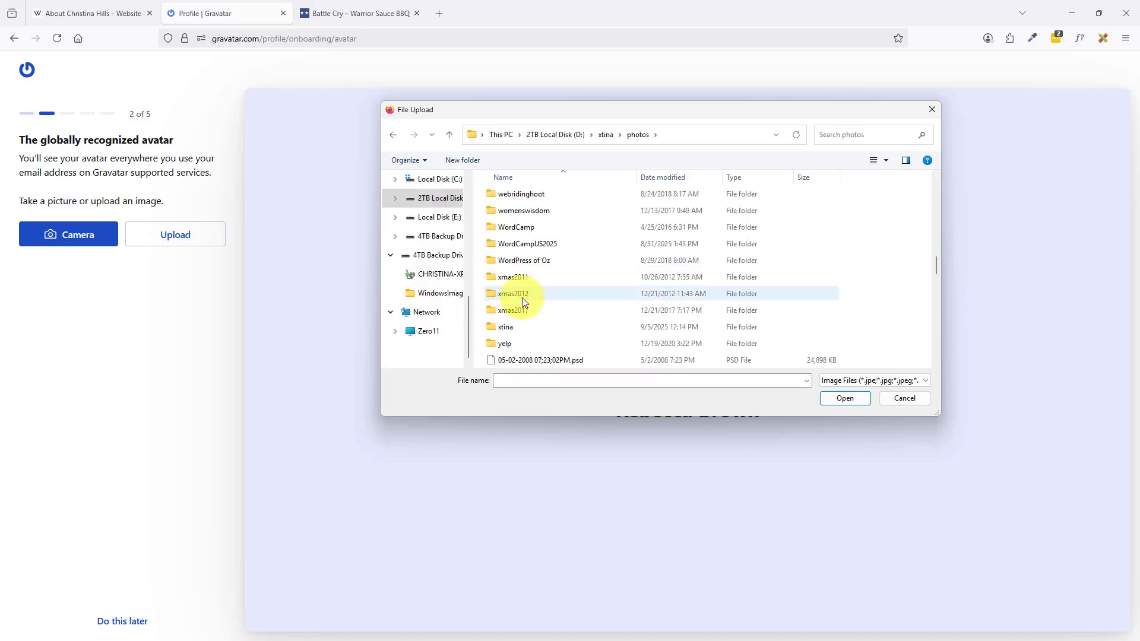
pyautogui.doubleClick(508, 326)
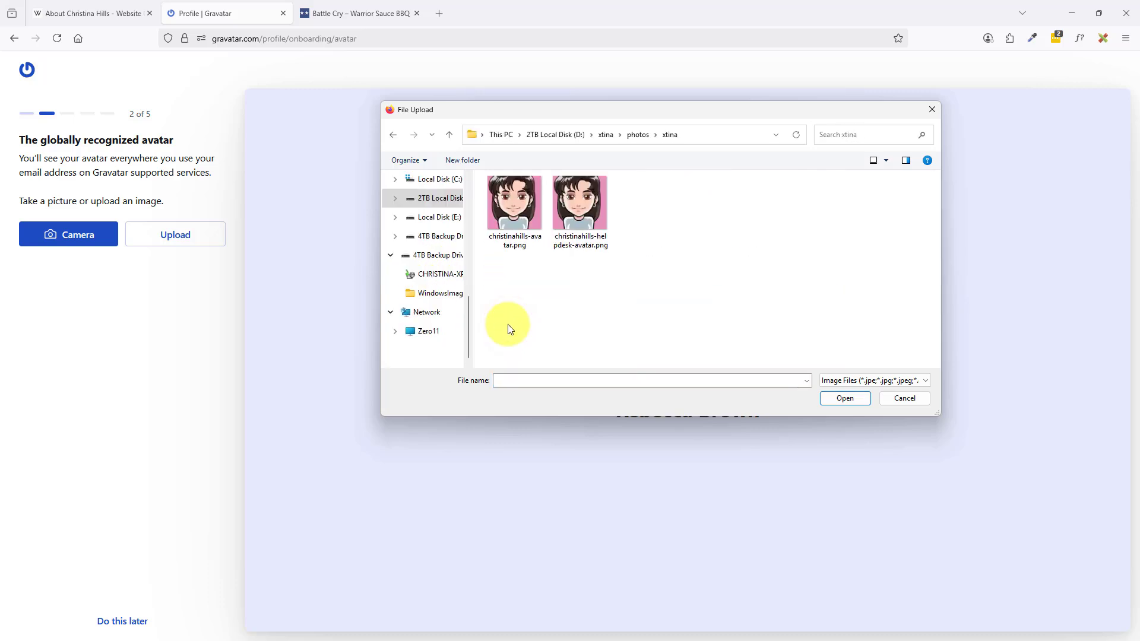
pyautogui.click(518, 202)
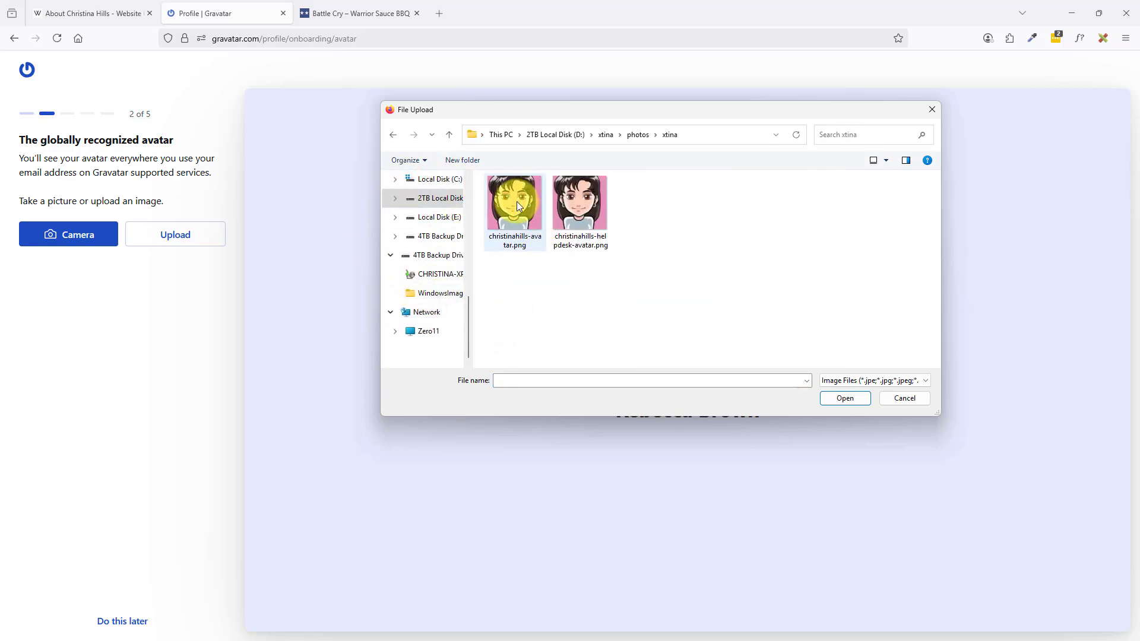
pyautogui.click(505, 205)
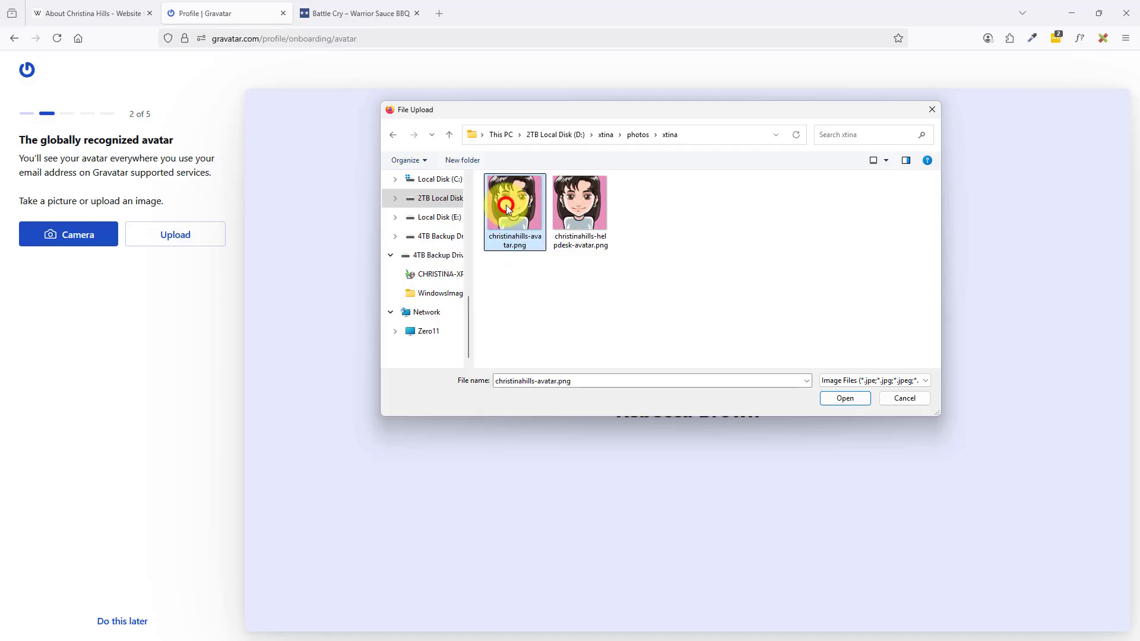
pyautogui.click(847, 397)
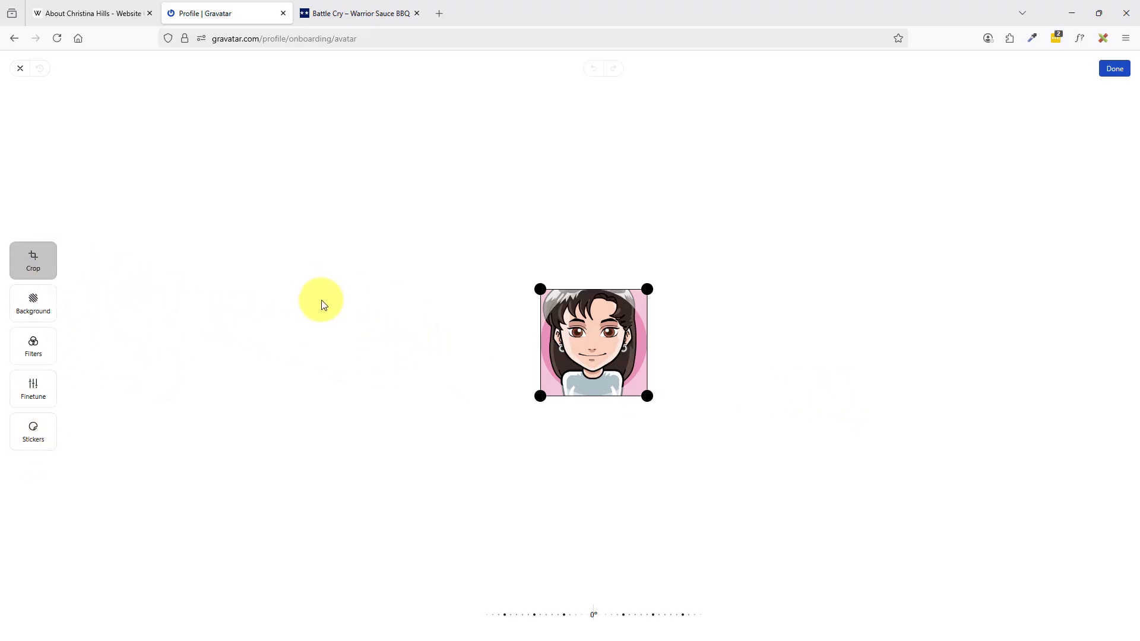
pyautogui.click(1113, 70)
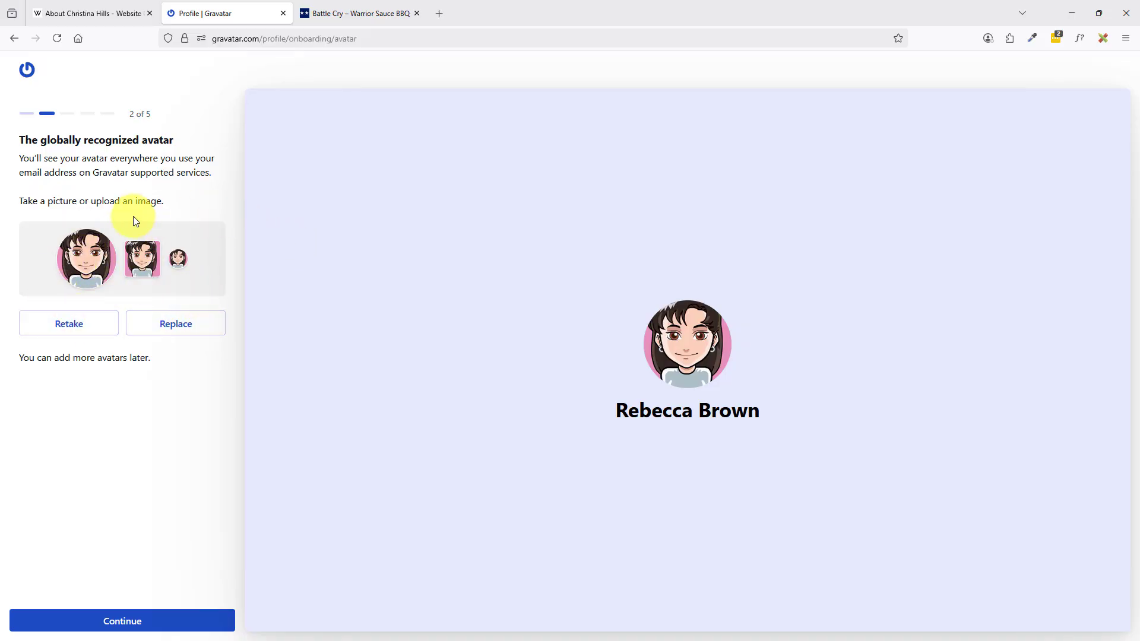
pyautogui.click(123, 621)
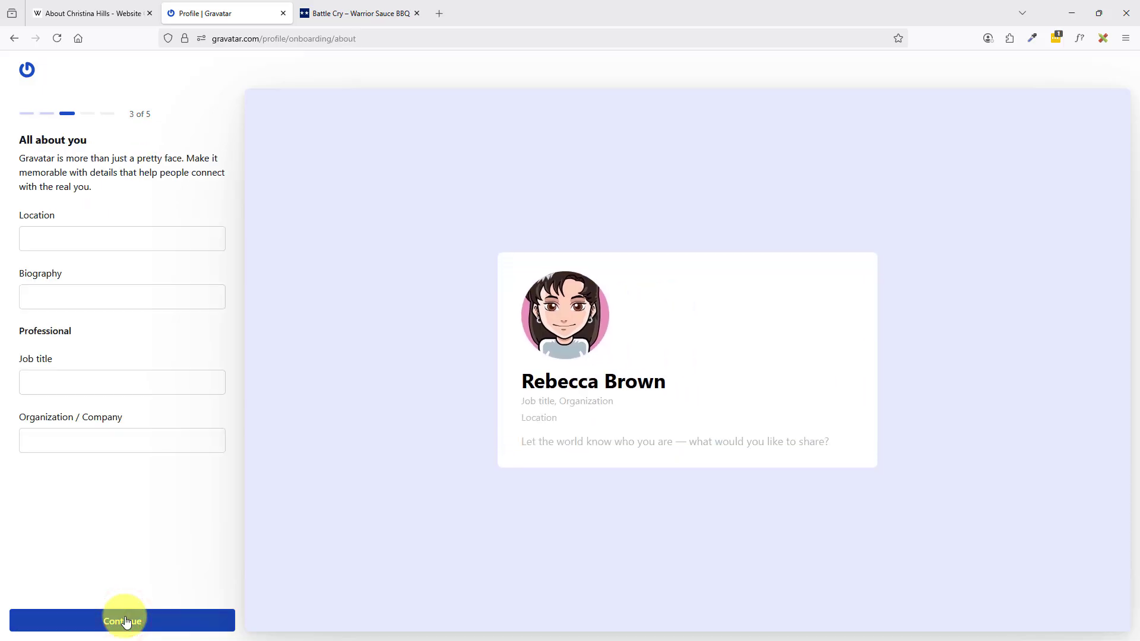
# Enter location San Diego, a customer-support bio, job title Virtual Assistant and company Website Creation Workshop.
pyautogui.click(97, 244)
pyautogui.write('San Diego')
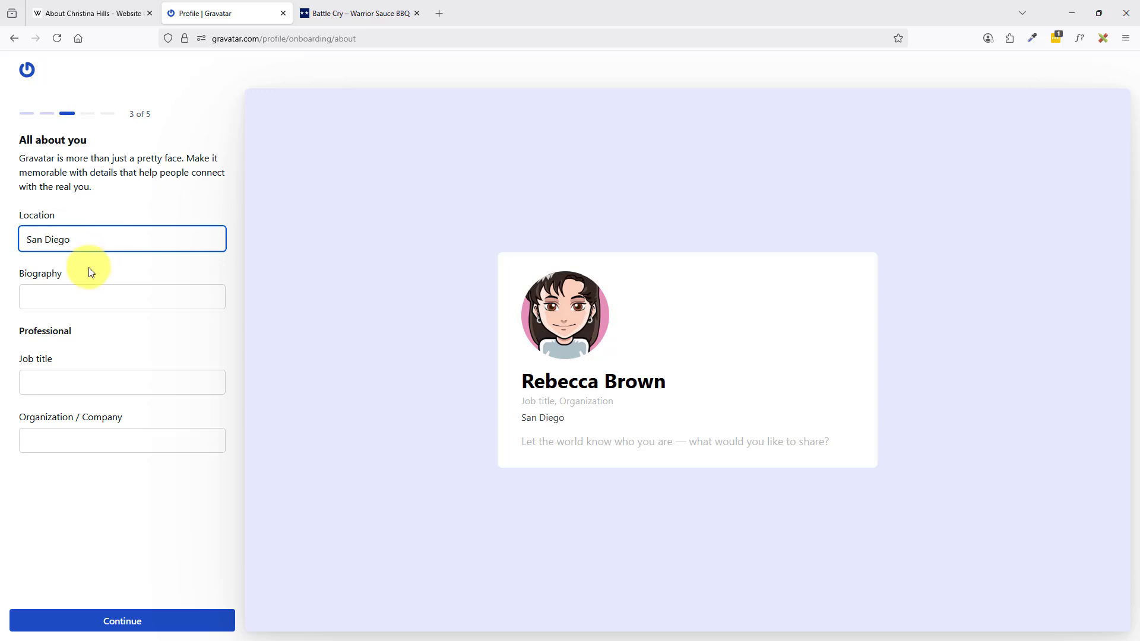
pyautogui.click(78, 296)
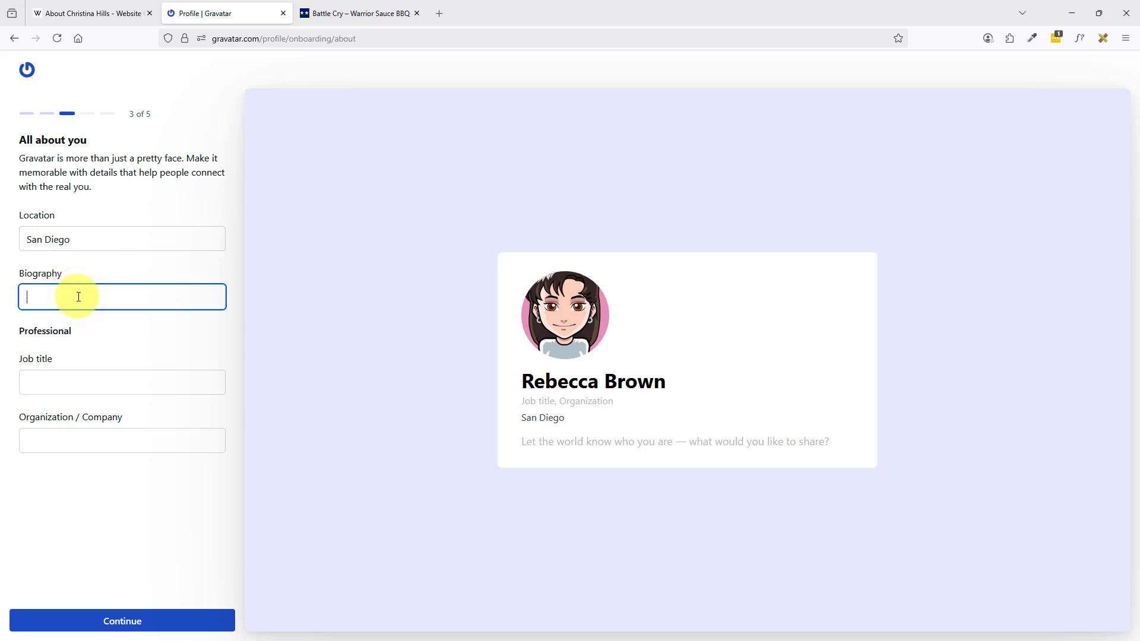
pyautogui.write('Customer Suppor')
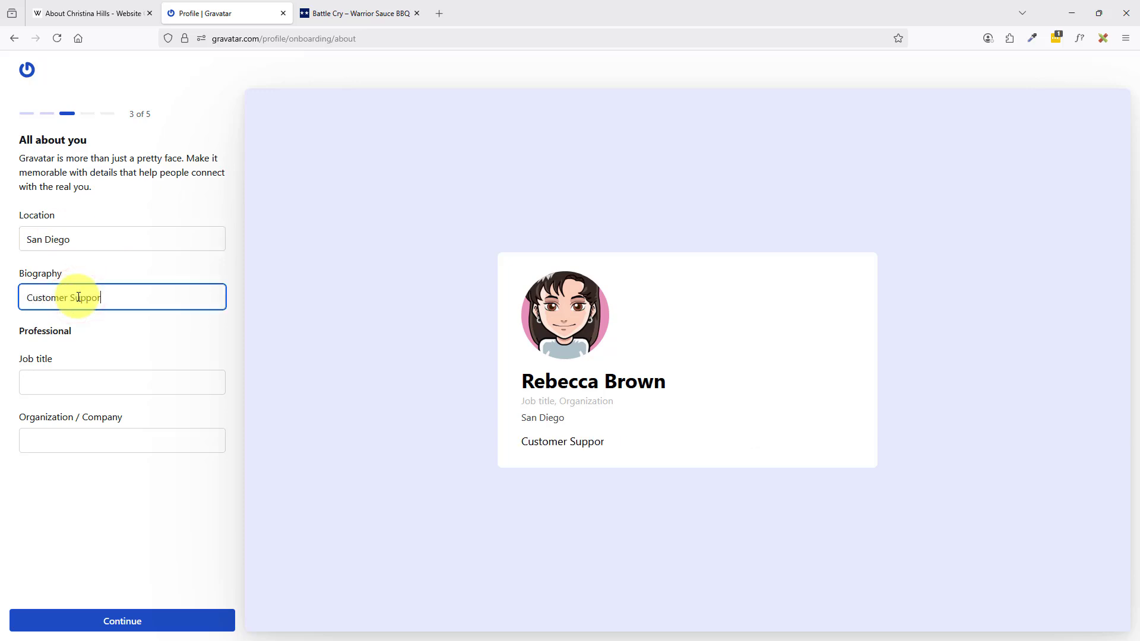
pyautogui.write('t for Christina Hills')
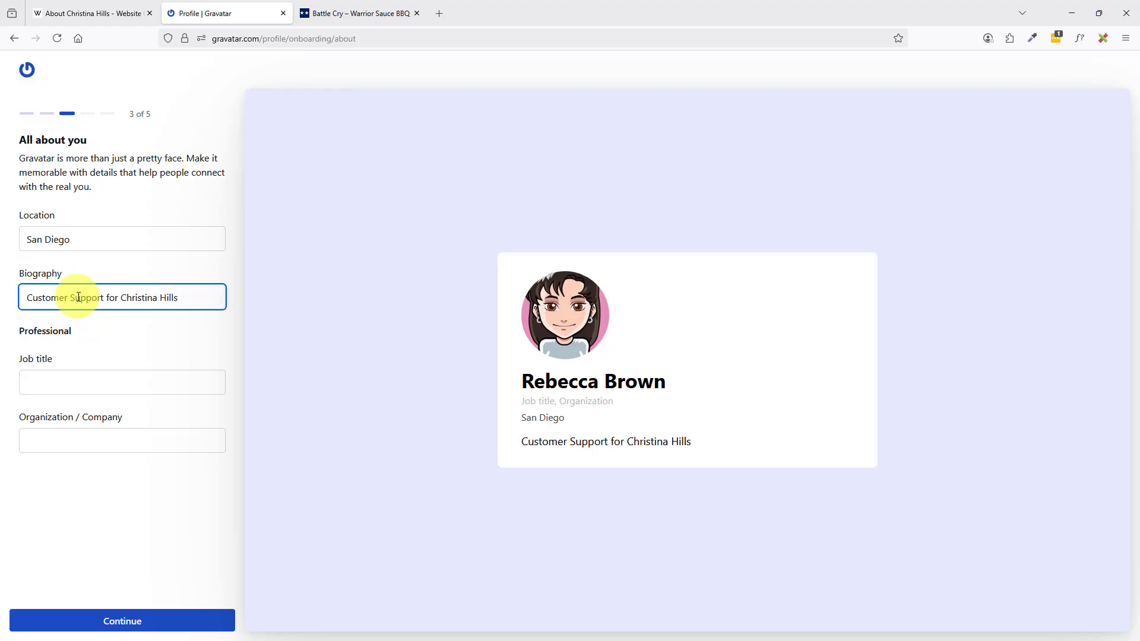
pyautogui.click(75, 382)
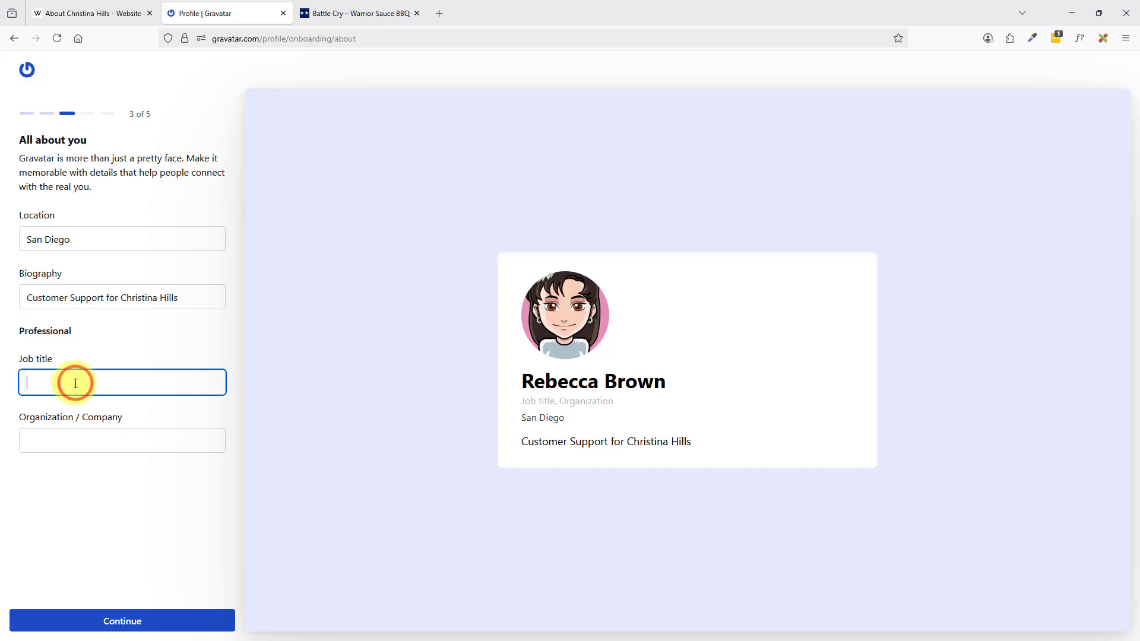
pyautogui.write('Virtual Assistant')
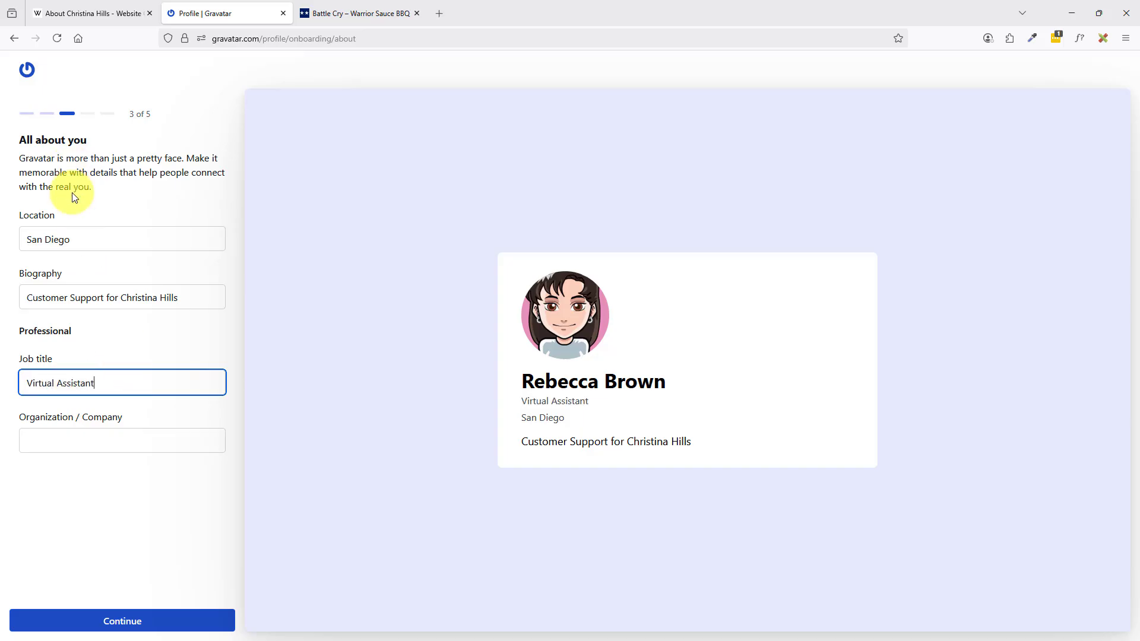
pyautogui.click(82, 442)
pyautogui.write('Websi')
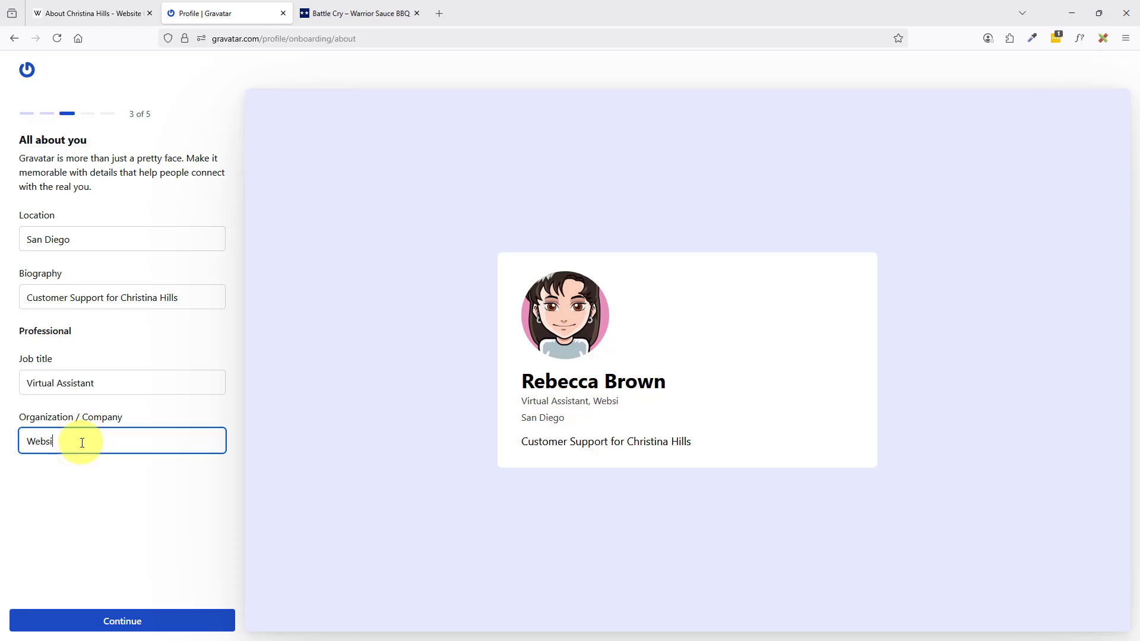
pyautogui.write('te Creation Workshop')
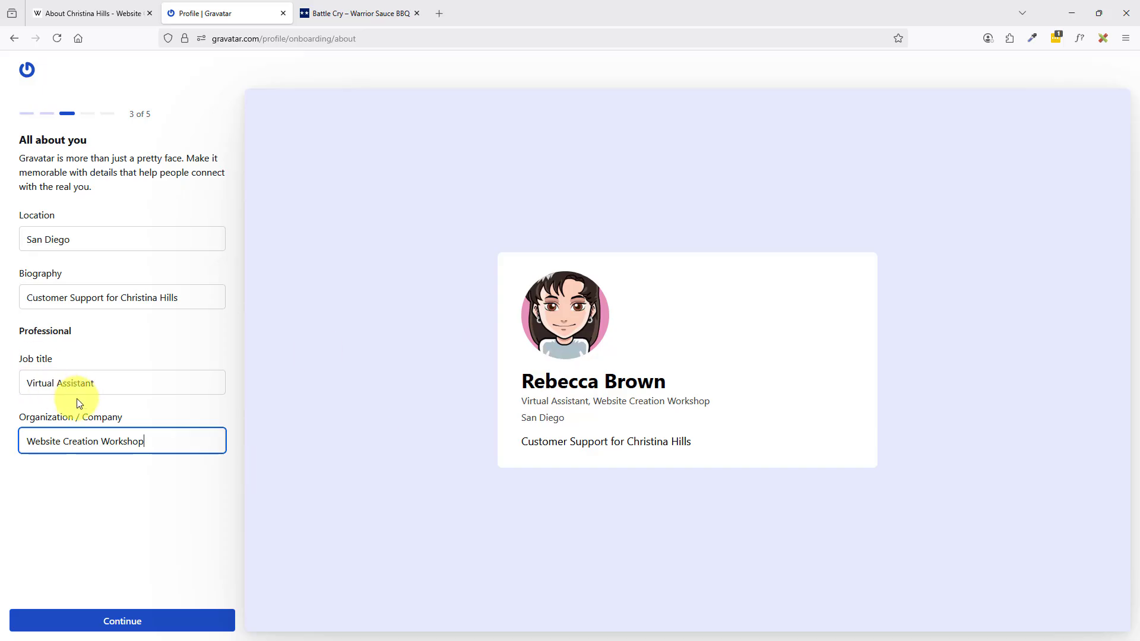
pyautogui.click(115, 622)
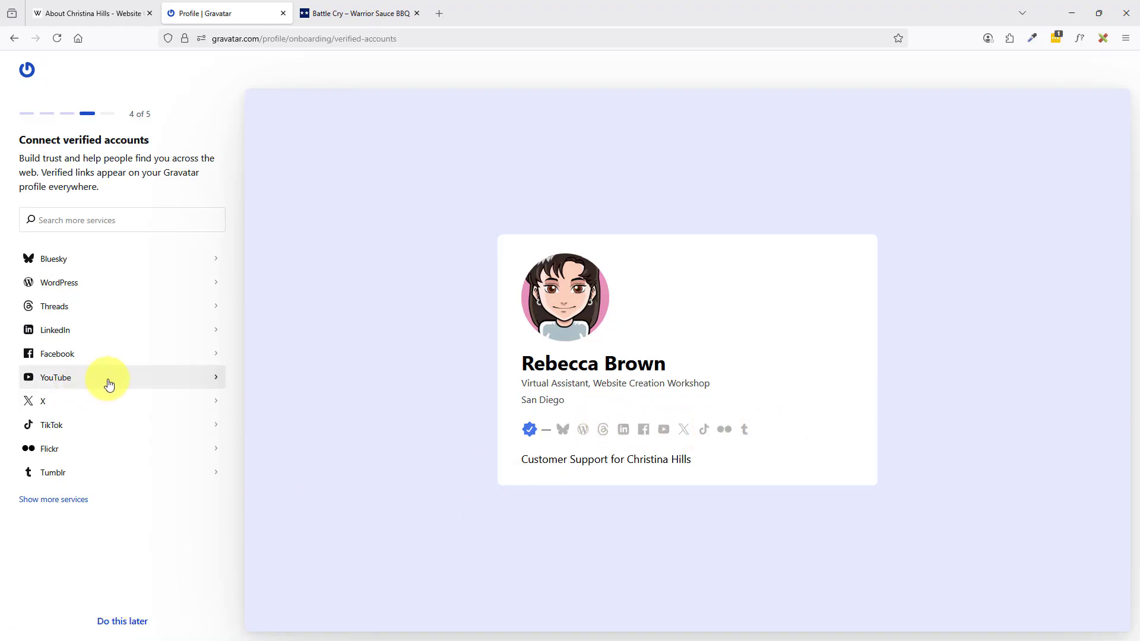
# Skip linking verified accounts with 'Do this later' to reach the colours and images step.
pyautogui.click(122, 622)
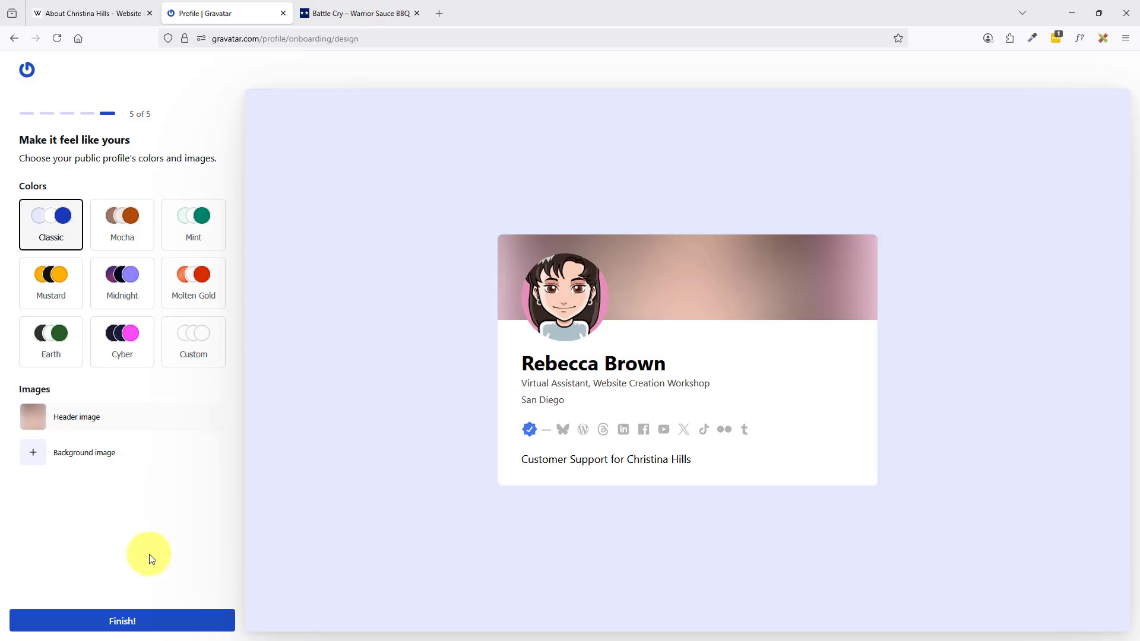
# Finish the profile, dismiss the custom domain offer, copy the profile's share link, and open a new tab.
pyautogui.click(116, 621)
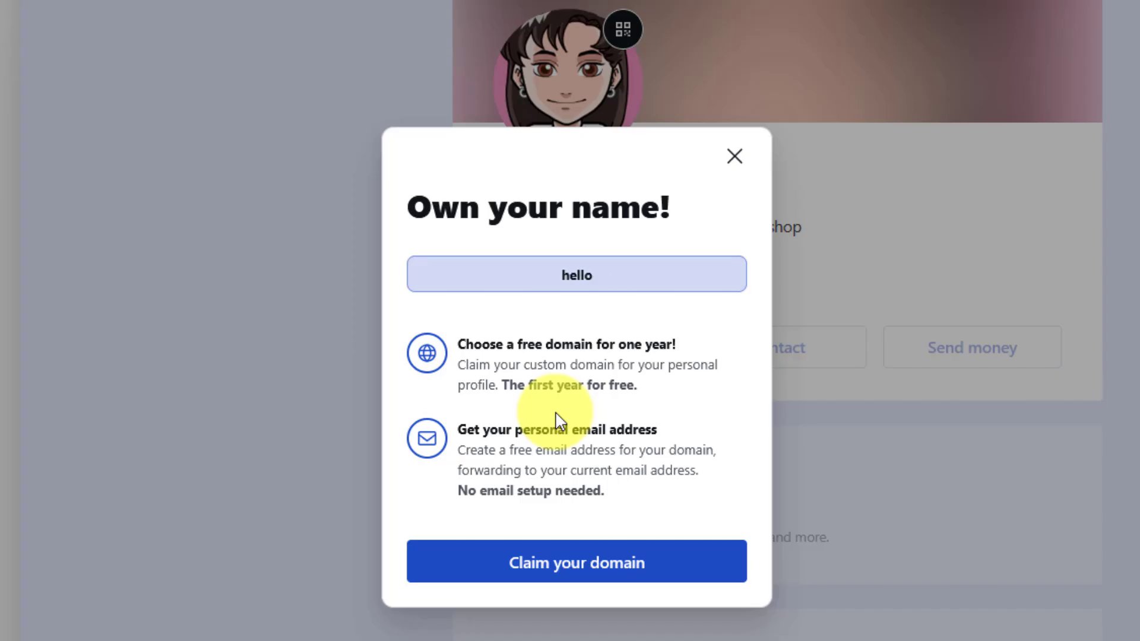
pyautogui.click(735, 156)
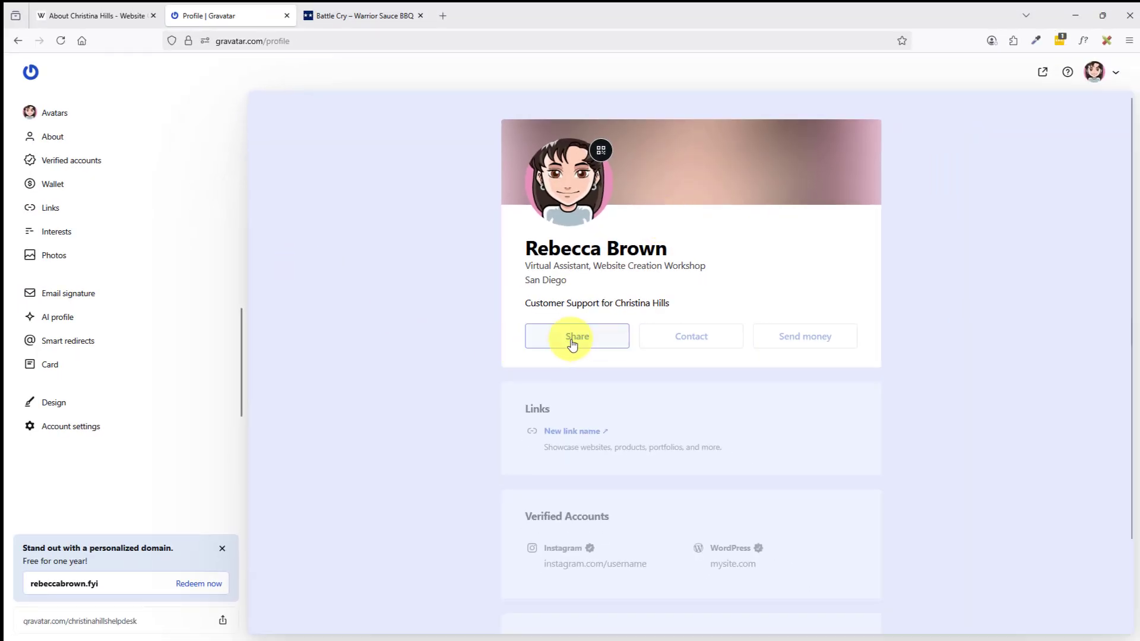
pyautogui.click(572, 343)
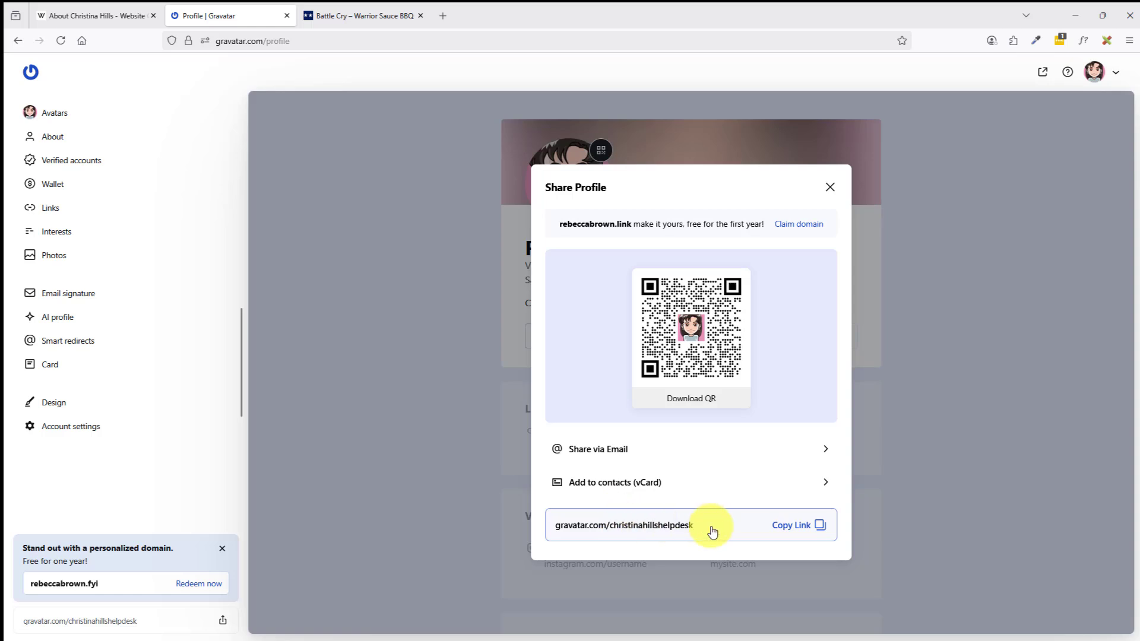
pyautogui.click(793, 527)
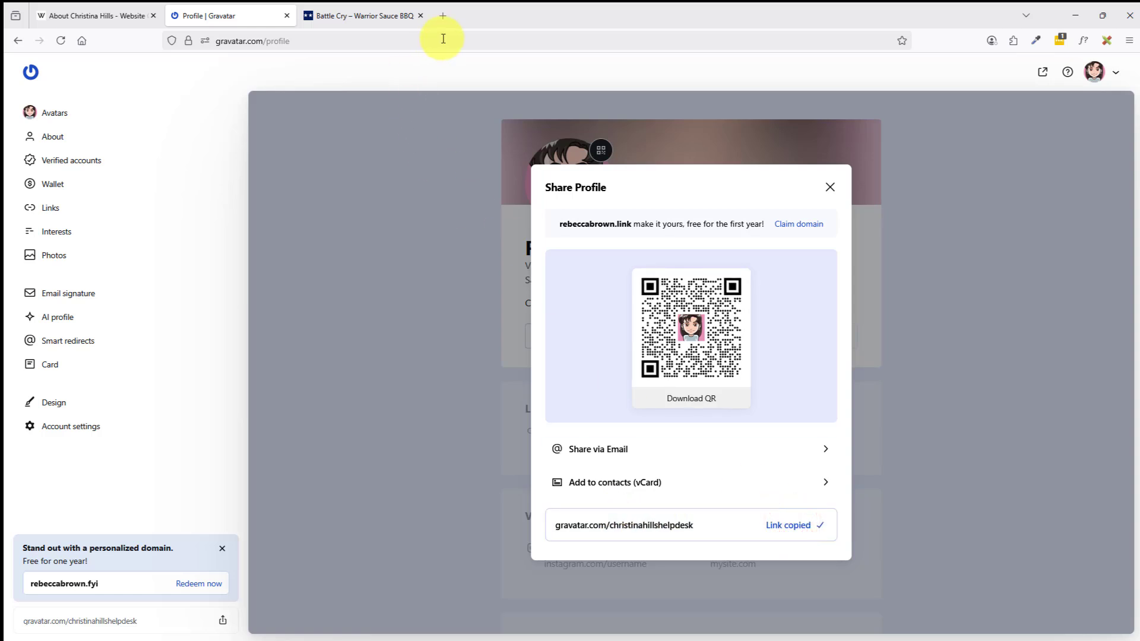
pyautogui.click(442, 18)
pyautogui.click(408, 40)
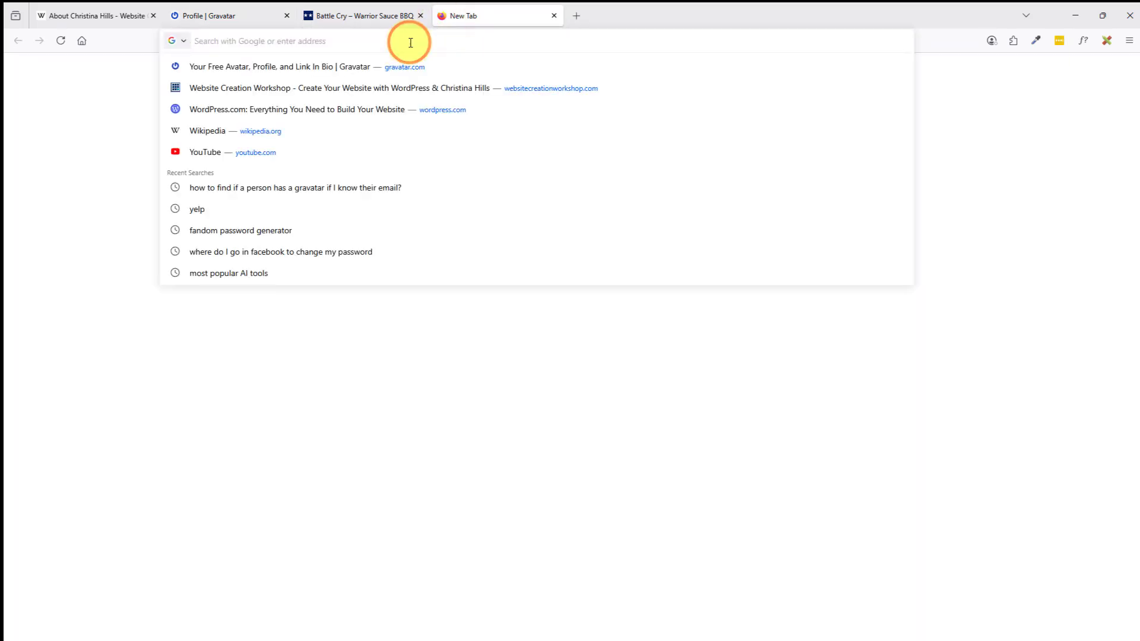
# Load the new public profile from the copied link, and the site owner's profile in a second tab.
pyautogui.write('https://gravatar.com/christinahillshelpdesk')
pyautogui.press('Return')
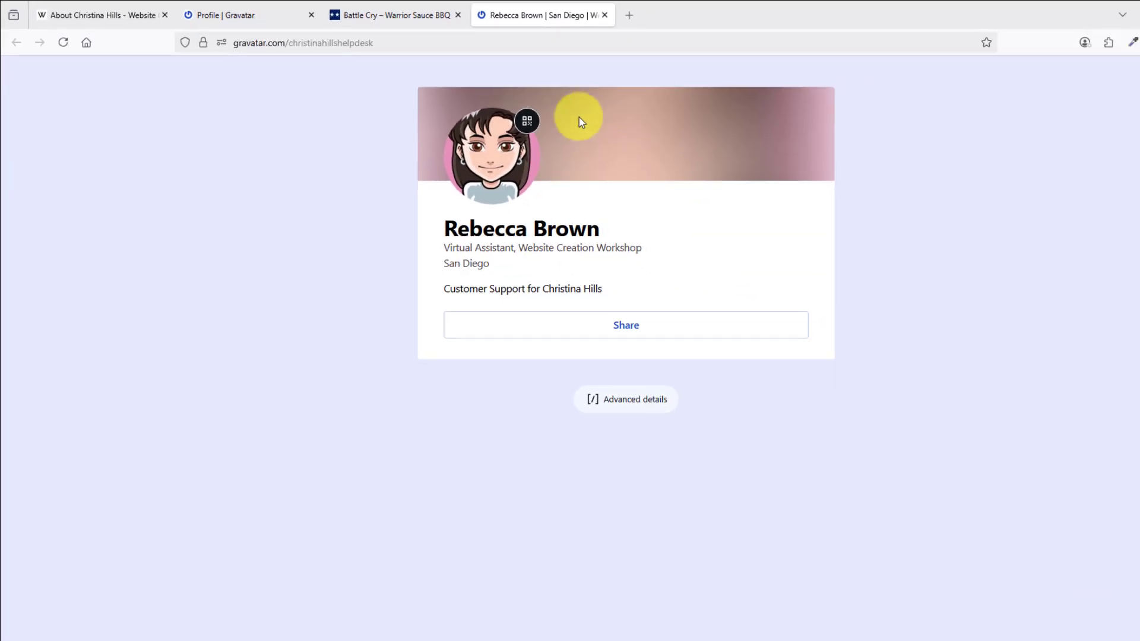
pyautogui.click(572, 18)
pyautogui.click(407, 38)
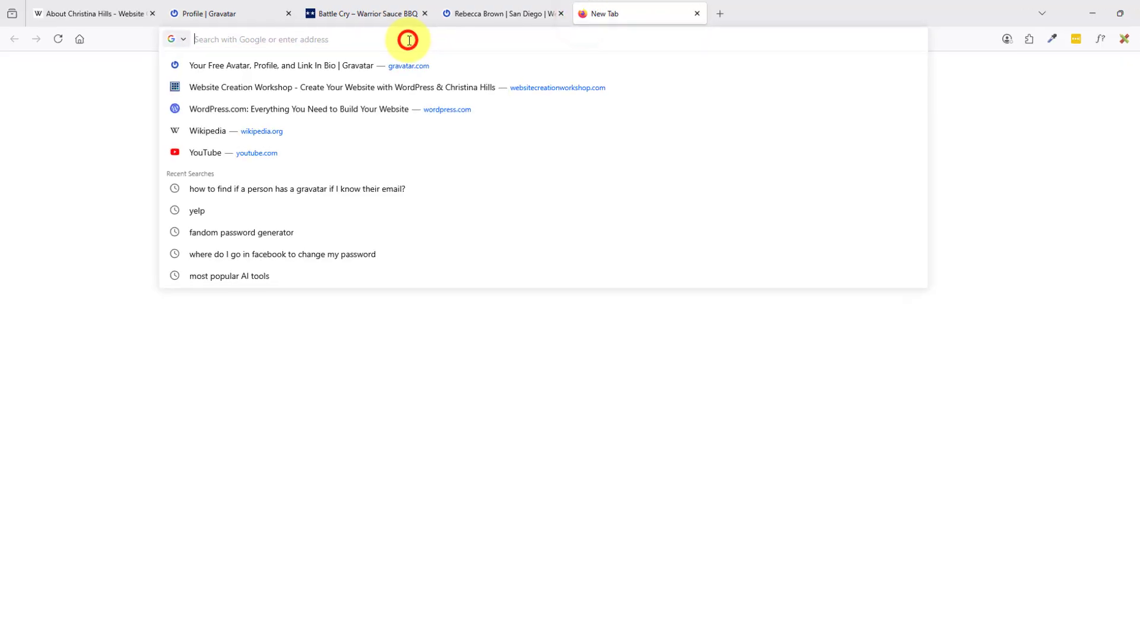
pyautogui.write('https://gravatar.com/christinahillshelpdesk')
pyautogui.press('BackSpace')
pyautogui.press('BackSpace')
pyautogui.press('BackSpace')
pyautogui.press('BackSpace')
pyautogui.press('BackSpace')
pyautogui.press('BackSpace')
pyautogui.press('BackSpace')
pyautogui.press('BackSpace')
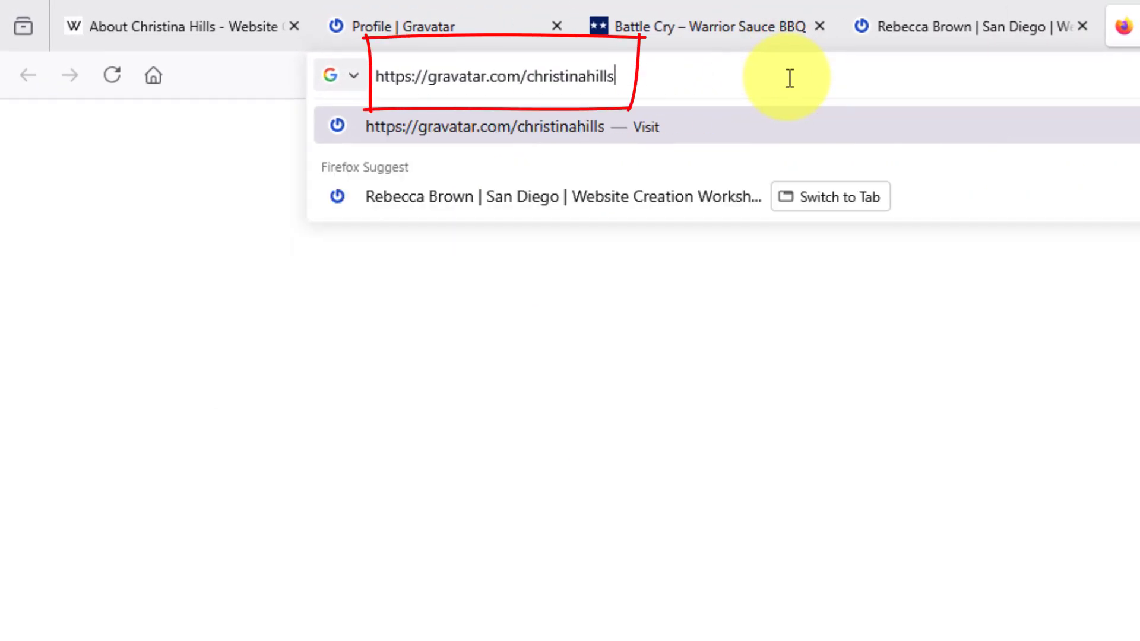
pyautogui.press('Return')
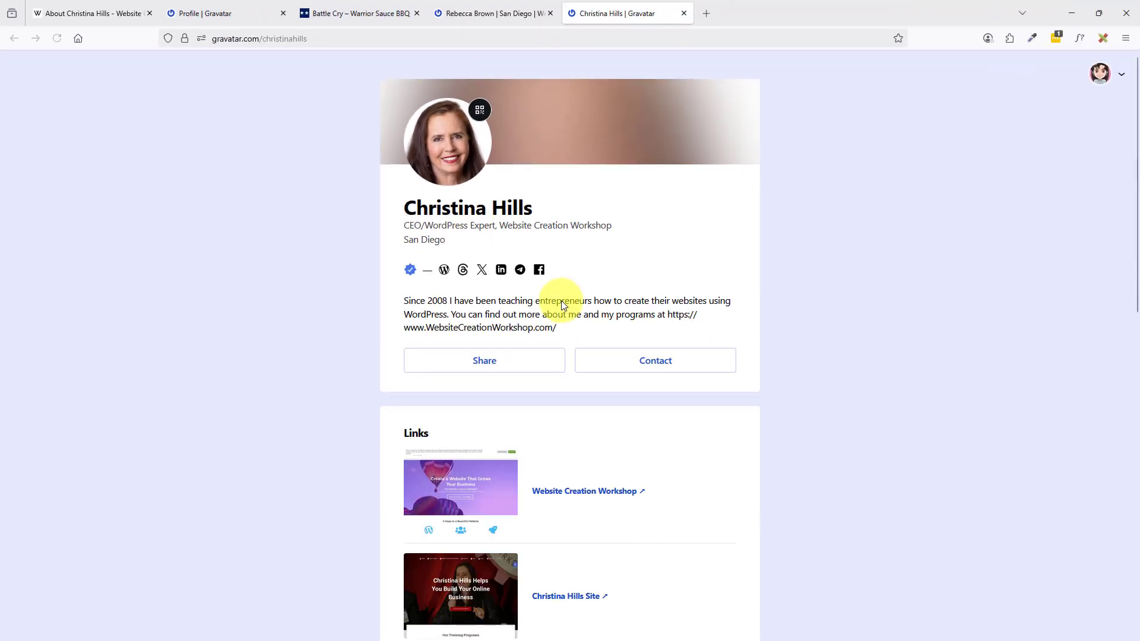
# Scroll through the owner's public profile, then go back to the new profile tab.
pyautogui.scroll(-10, 508, 466)
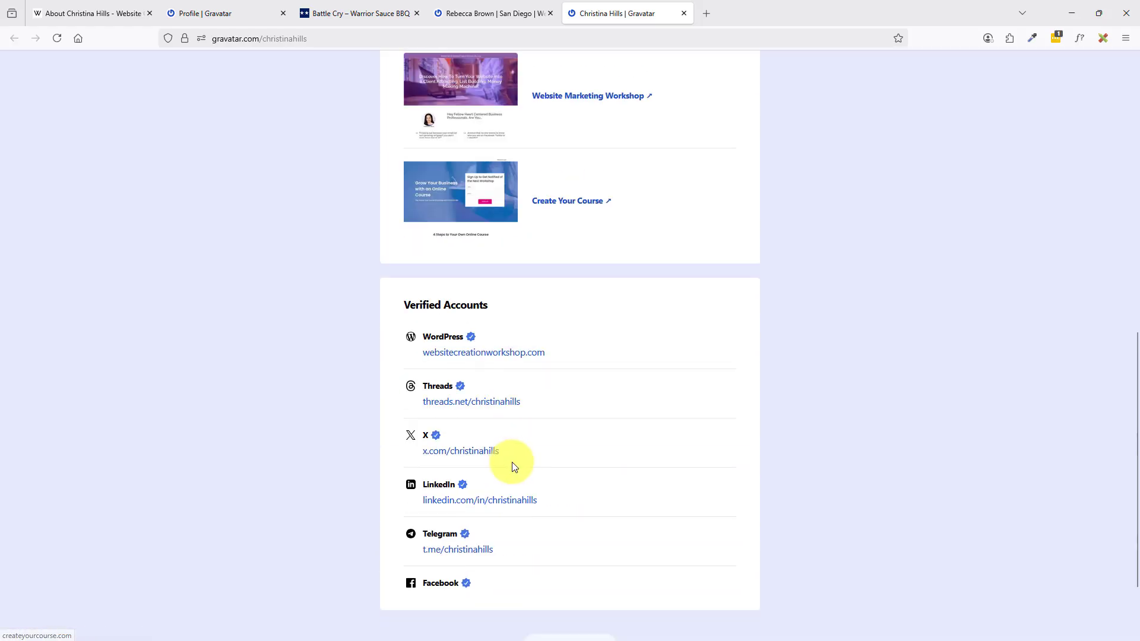
pyautogui.scroll(6, 512, 461)
pyautogui.scroll(4, 520, 457)
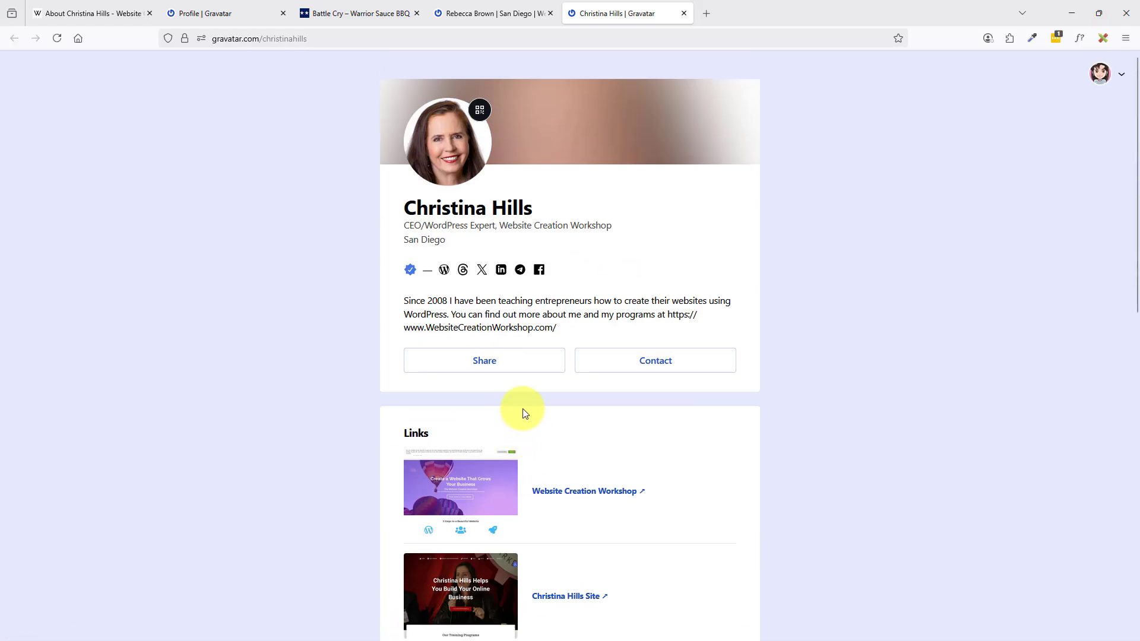
pyautogui.click(493, 15)
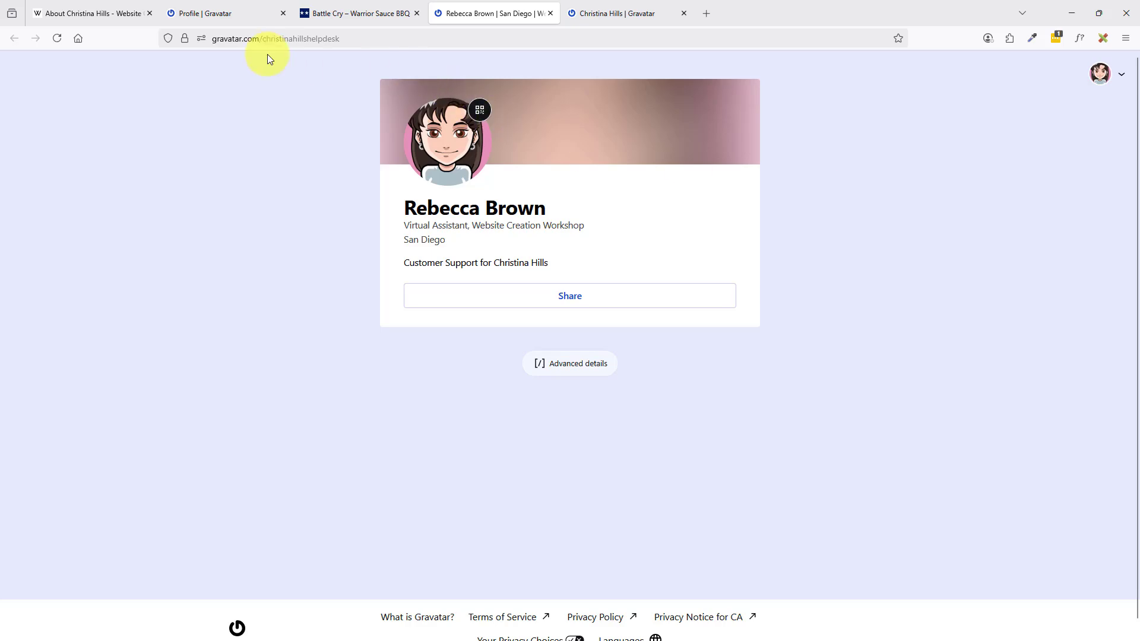
# Go back to the profile editor, close the Share Profile window, and open the Avatars page.
pyautogui.click(237, 13)
pyautogui.click(63, 114)
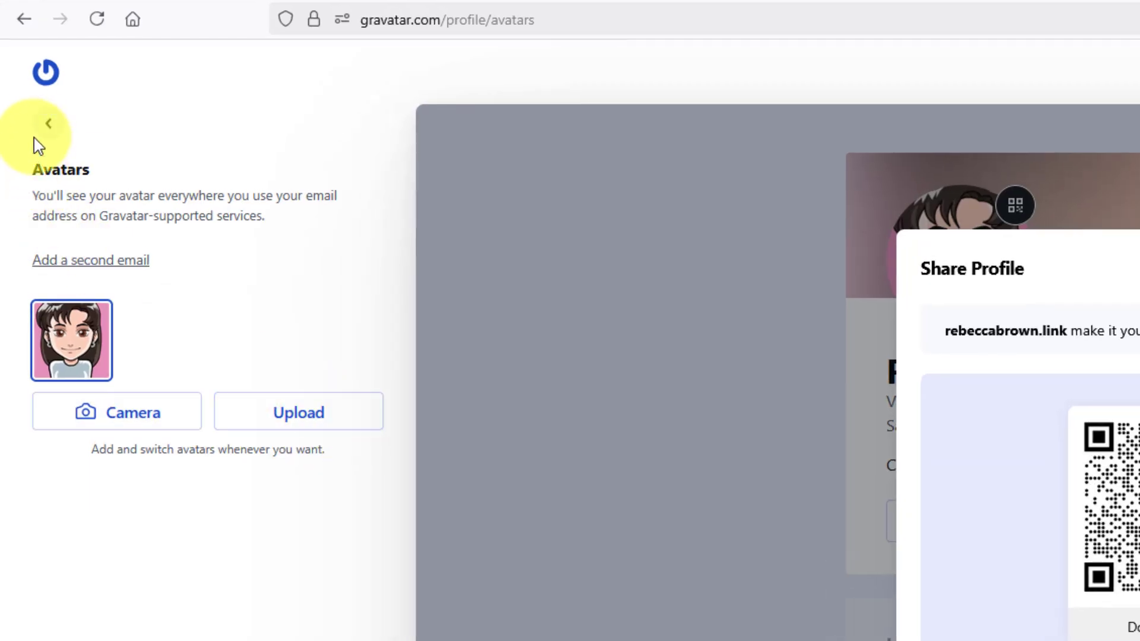
pyautogui.click(43, 123)
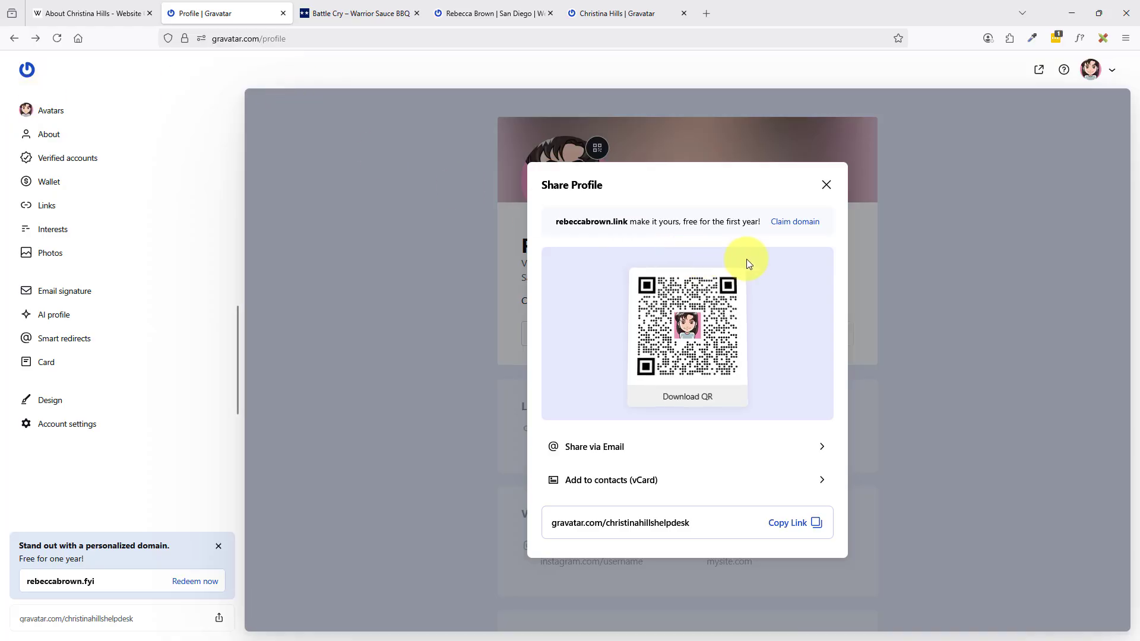
pyautogui.click(826, 189)
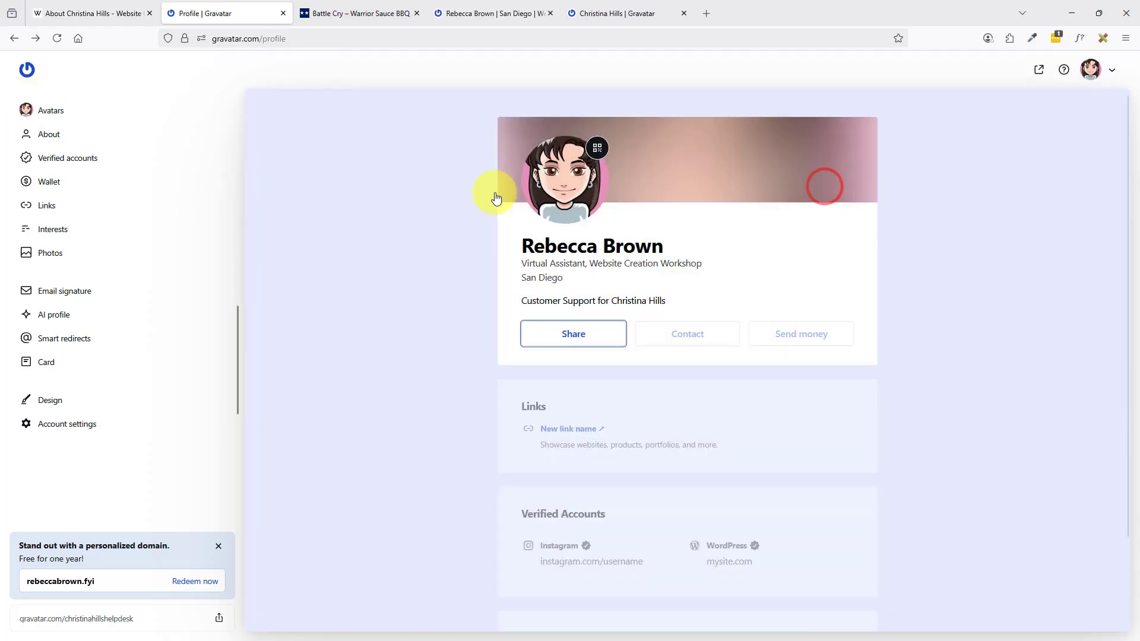
pyautogui.click(47, 110)
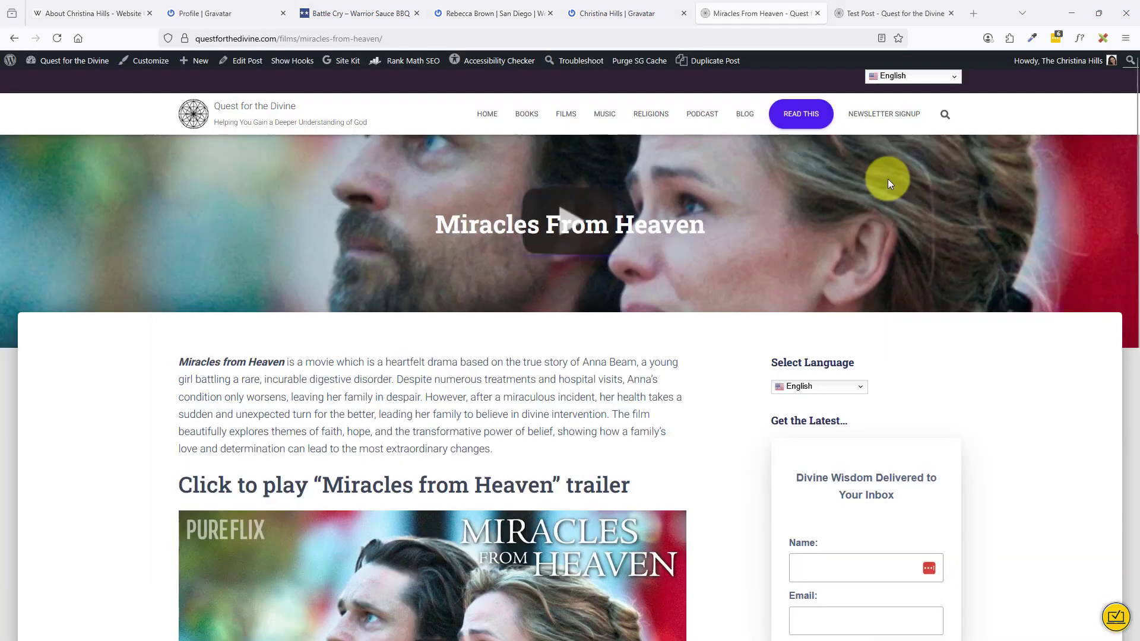
# Scroll the Miracles From Heaven post to check its cartoon-avatar author box.
pyautogui.scroll(-5, 548, 211)
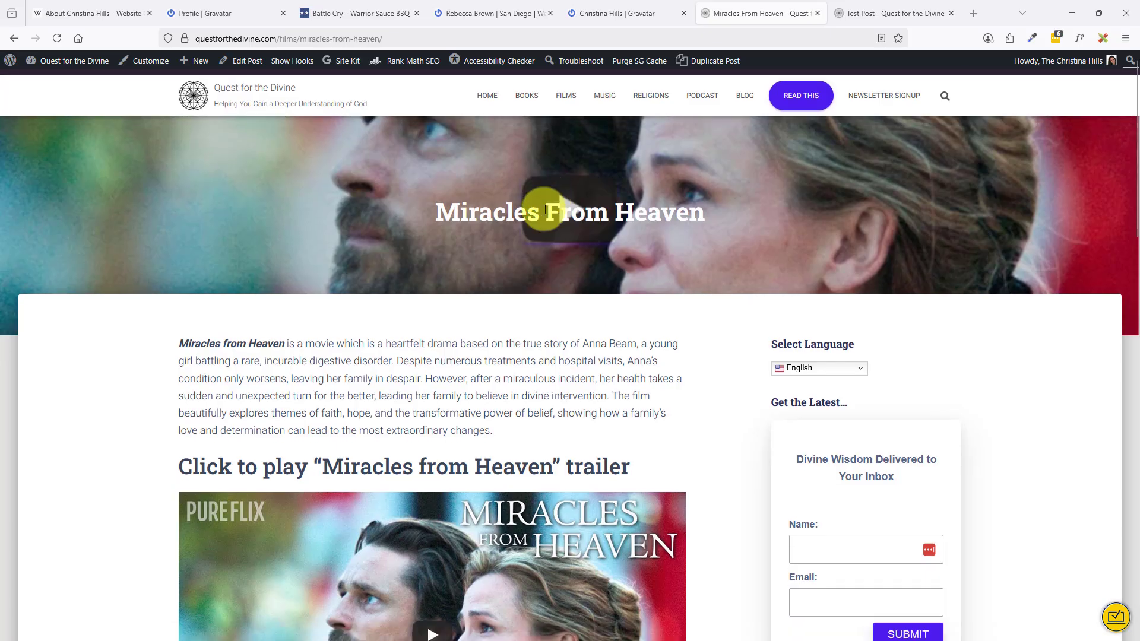
pyautogui.scroll(-7, 545, 214)
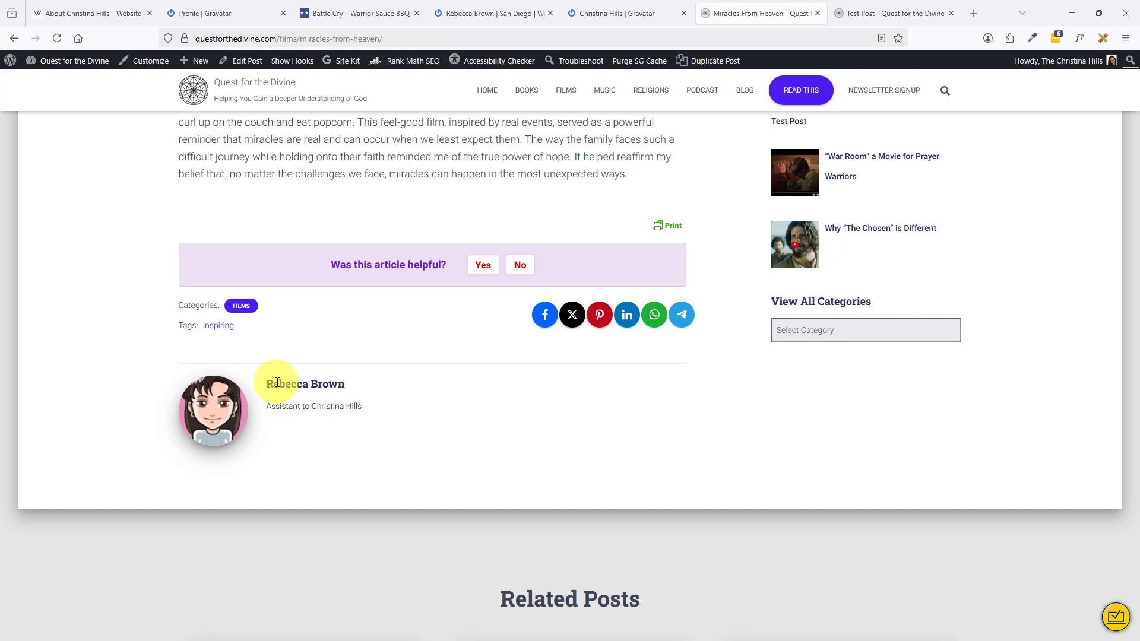
pyautogui.scroll(1, 410, 310)
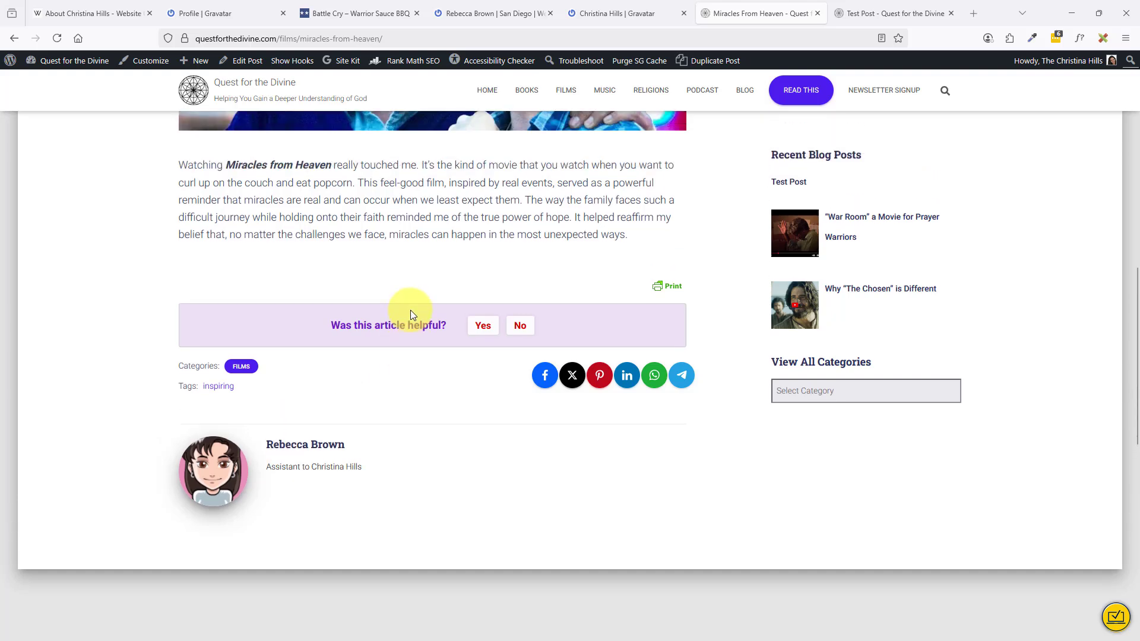
pyautogui.scroll(-6, 411, 309)
# Open the Heaven is for Real post and scroll to its author box showing the owner's photo.
pyautogui.click(798, 367)
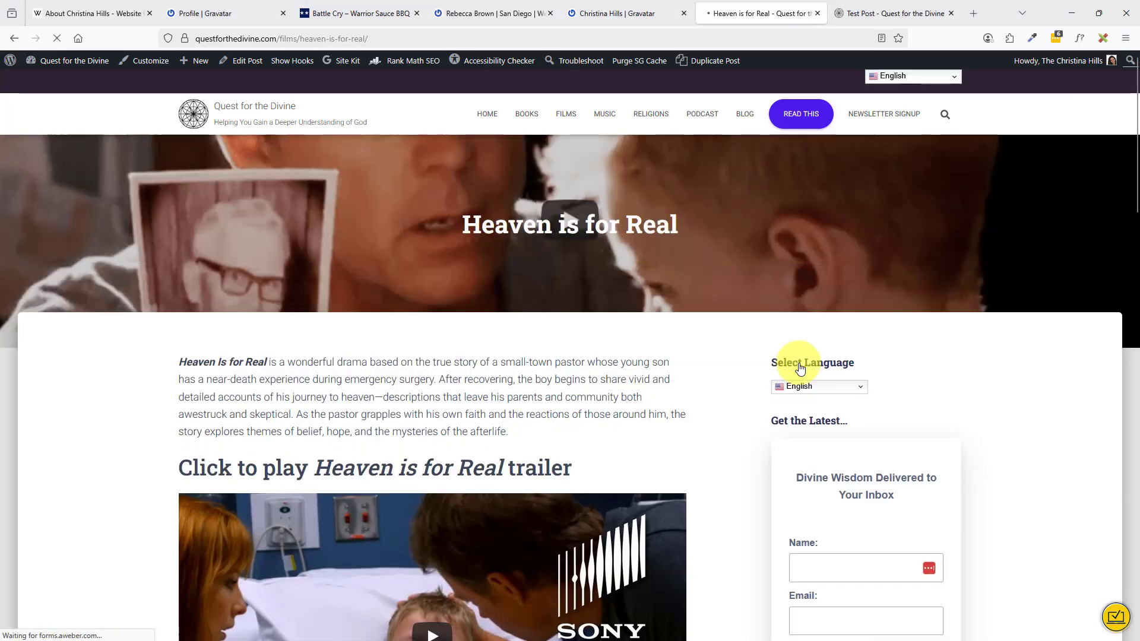
pyautogui.scroll(-10, 793, 365)
pyautogui.scroll(-5, 793, 365)
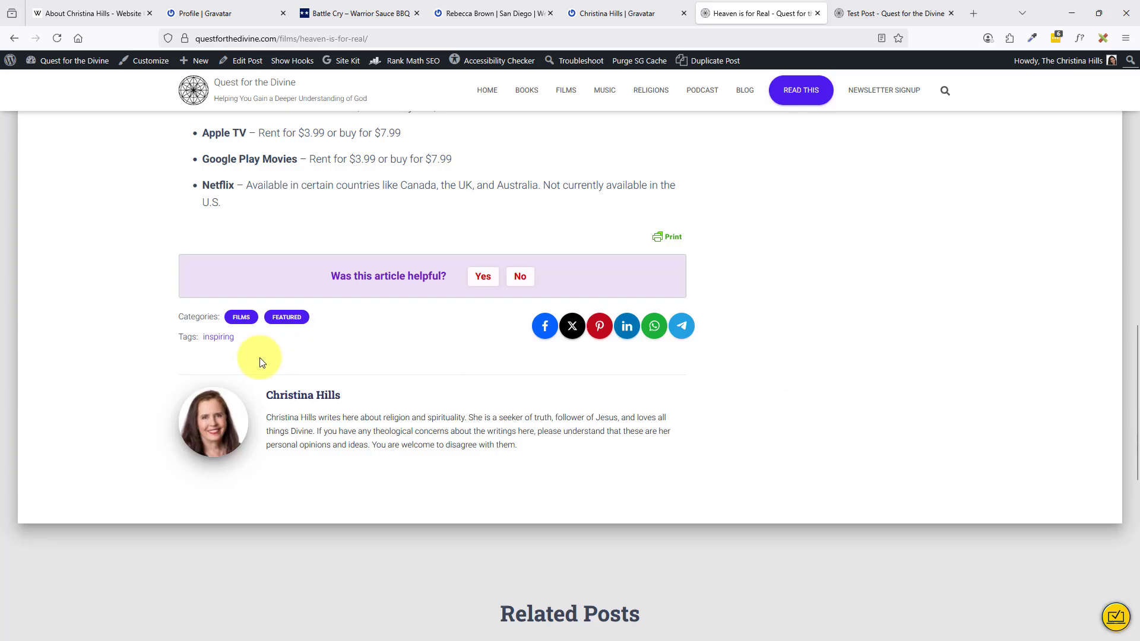
pyautogui.scroll(10, 596, 312)
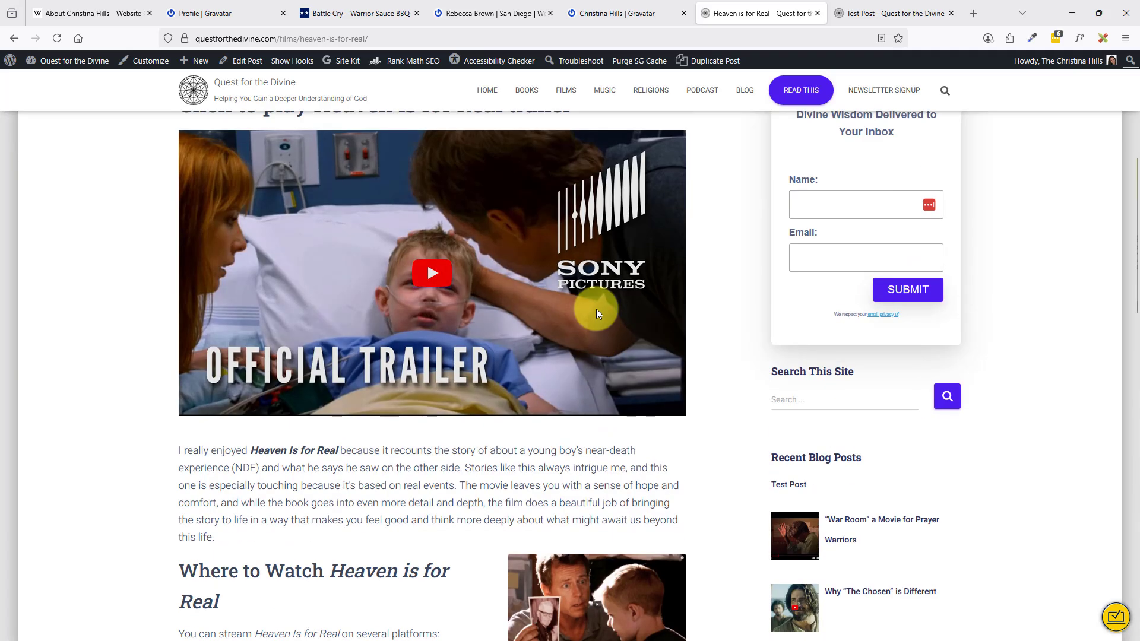
# Move from the Profile | Gravatar tab to the websitecreationworkshop.com About page tab.
pyautogui.click(592, 16)
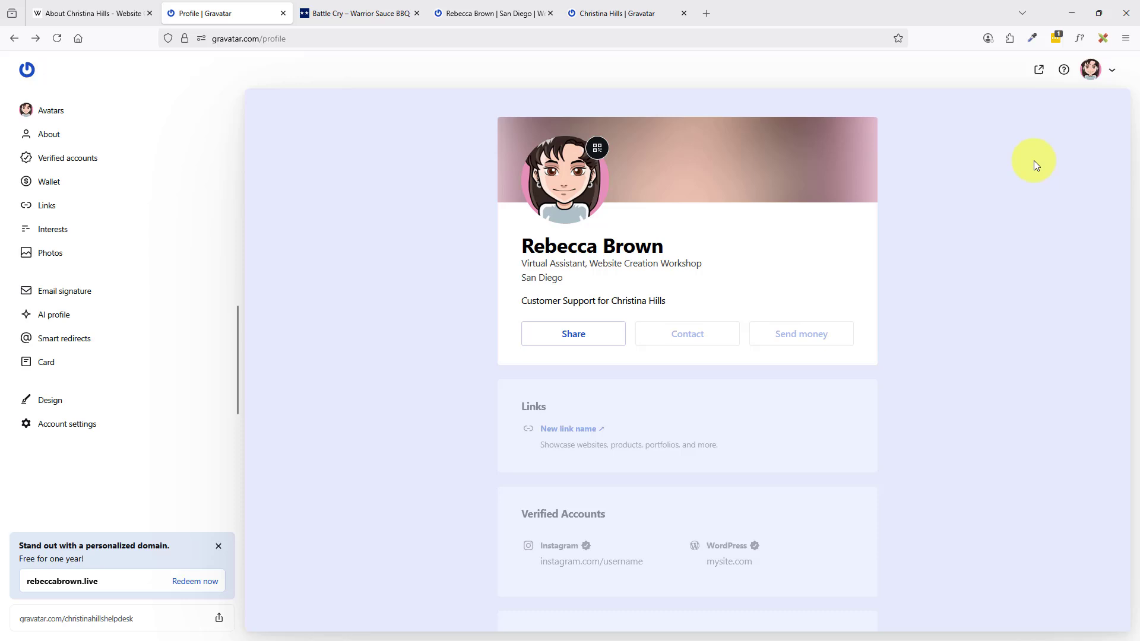
pyautogui.click(105, 15)
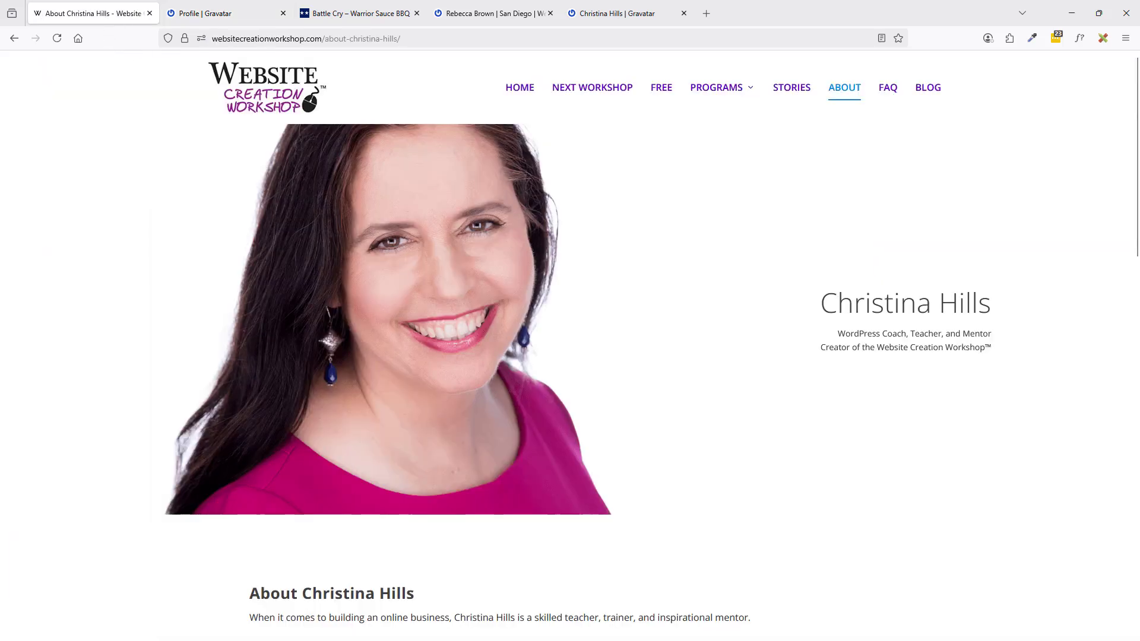